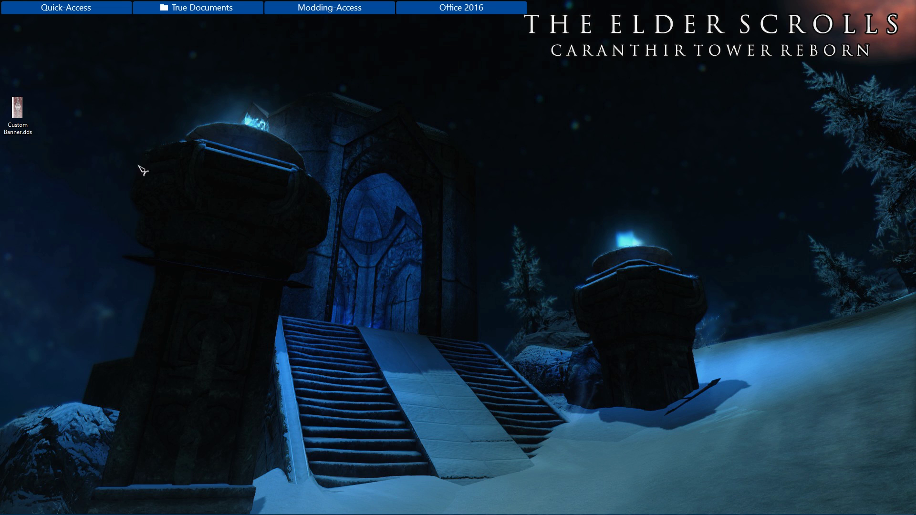
# - Move the Skyrim Data window up and browse into Textures\CTR\Decor
pyautogui.moveTo(21, 113)
pyautogui.moveTo(347, 14)
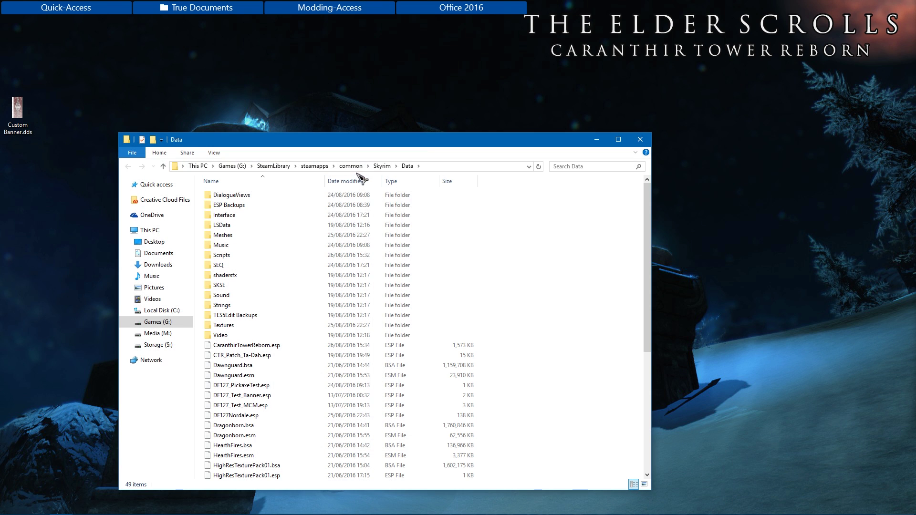
pyautogui.moveTo(420, 143); pyautogui.dragTo(448, 98)
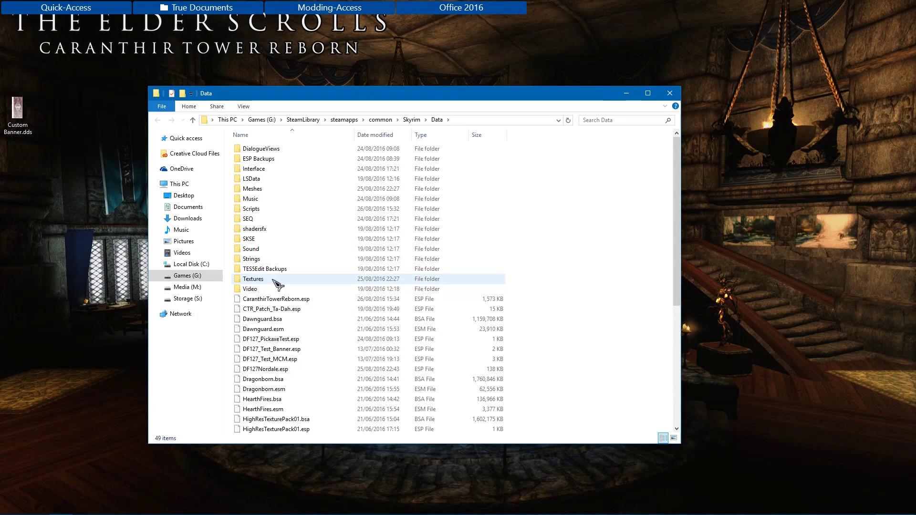
pyautogui.doubleClick(279, 282)
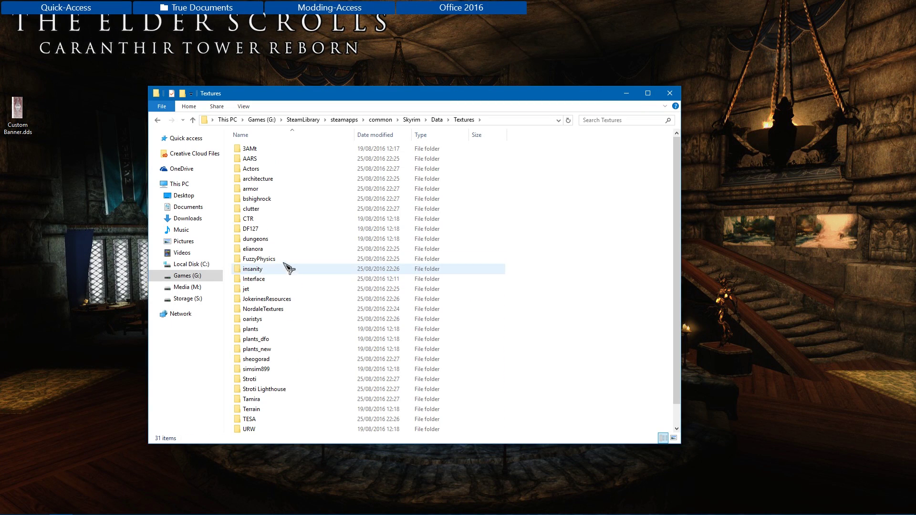
pyautogui.click(274, 220)
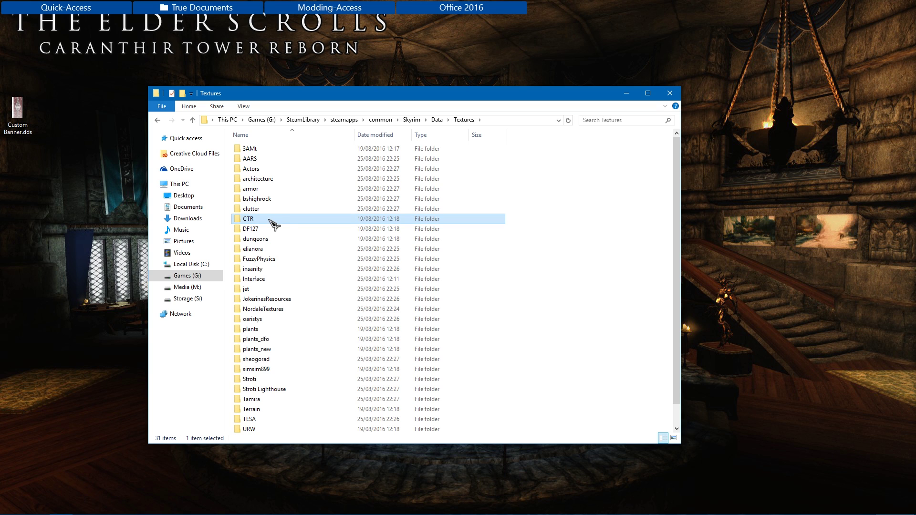
pyautogui.moveTo(283, 224)
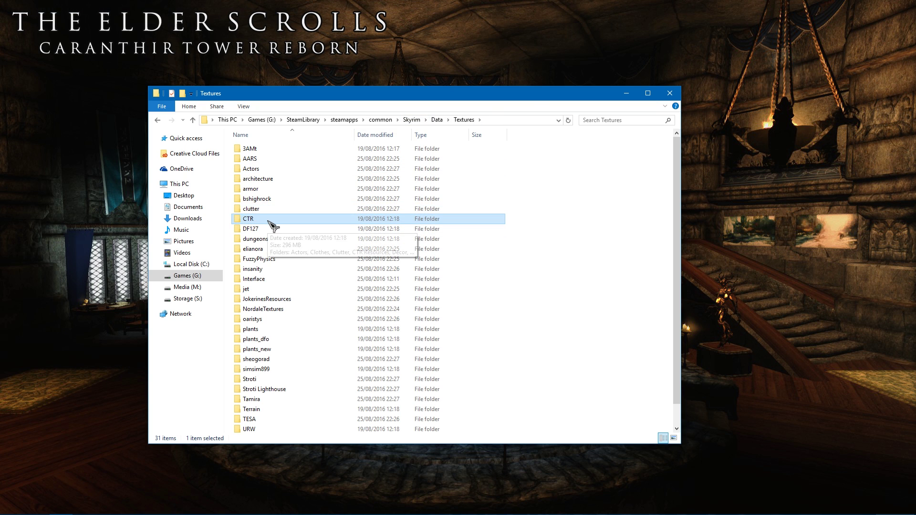
pyautogui.doubleClick(266, 221)
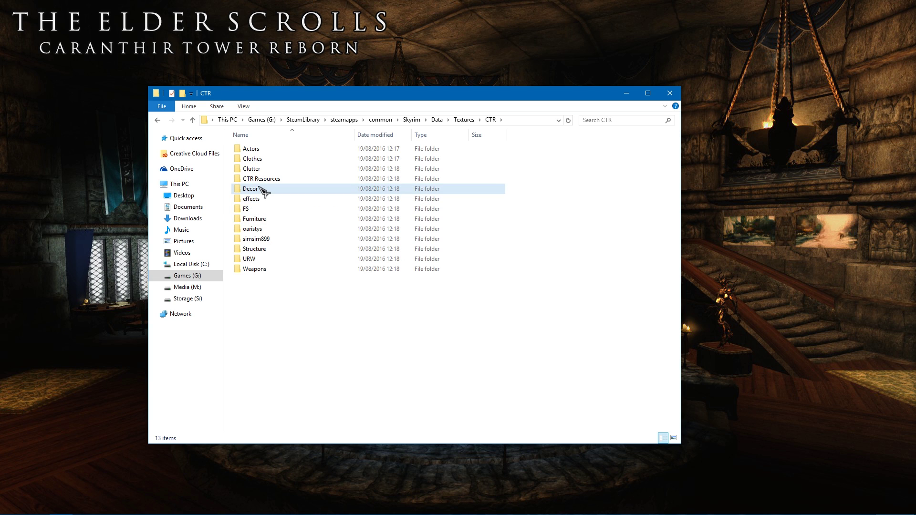
pyautogui.doubleClick(267, 189)
# - Open the Banners folder and drop a Banners shortcut into it from the address bar
pyautogui.doubleClick(270, 150)
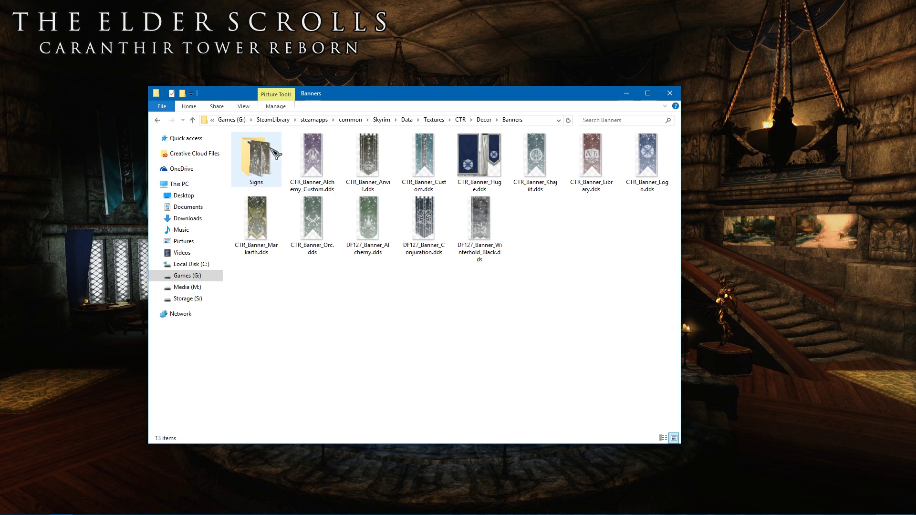
pyautogui.click(538, 122)
pyautogui.moveTo(535, 120); pyautogui.dragTo(427, 125)
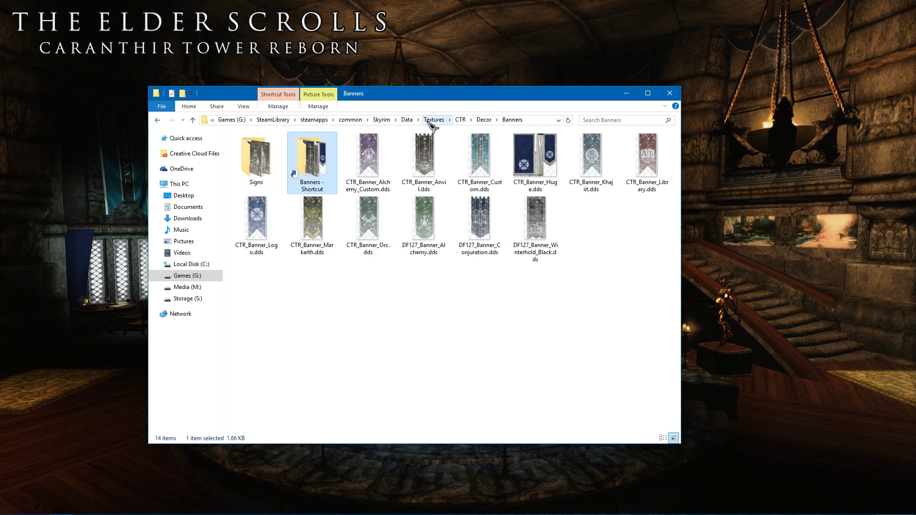
pyautogui.click(615, 231)
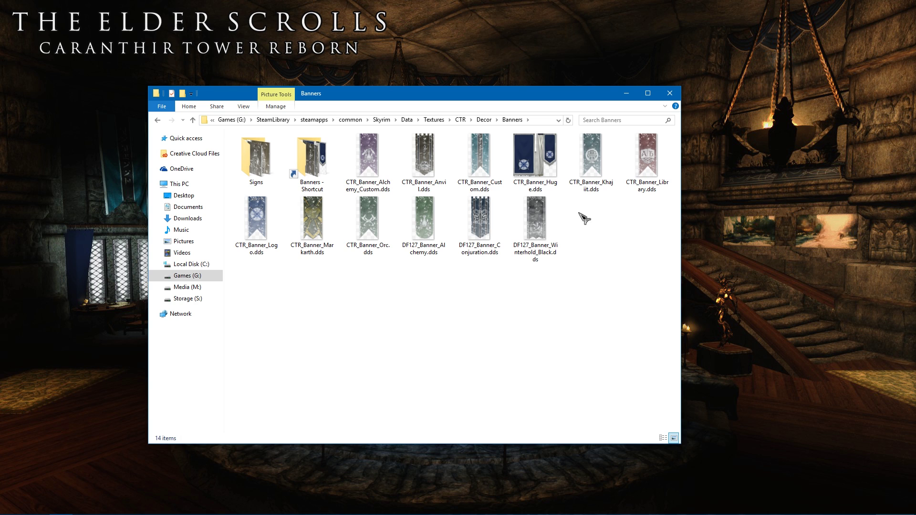
# - Select CTR_Banner_Custom.dds to check its size and dimensions
pyautogui.click(475, 170)
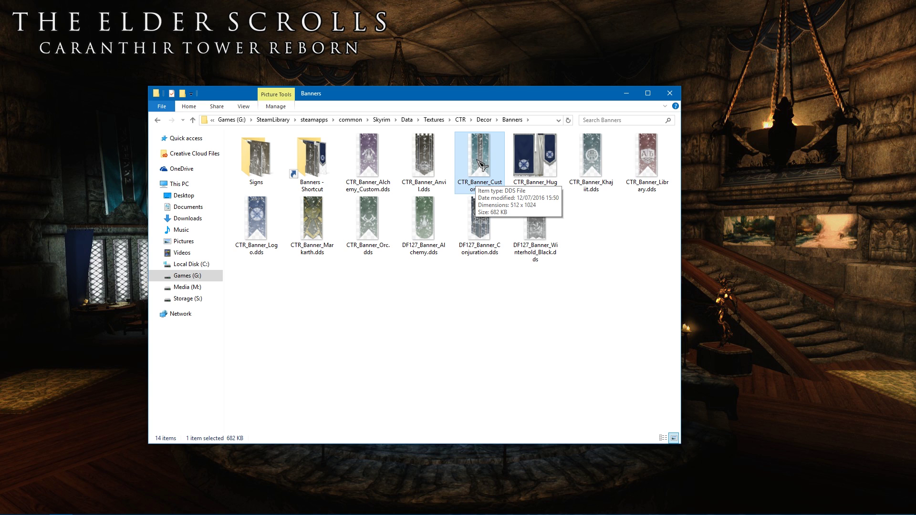
pyautogui.click(607, 229)
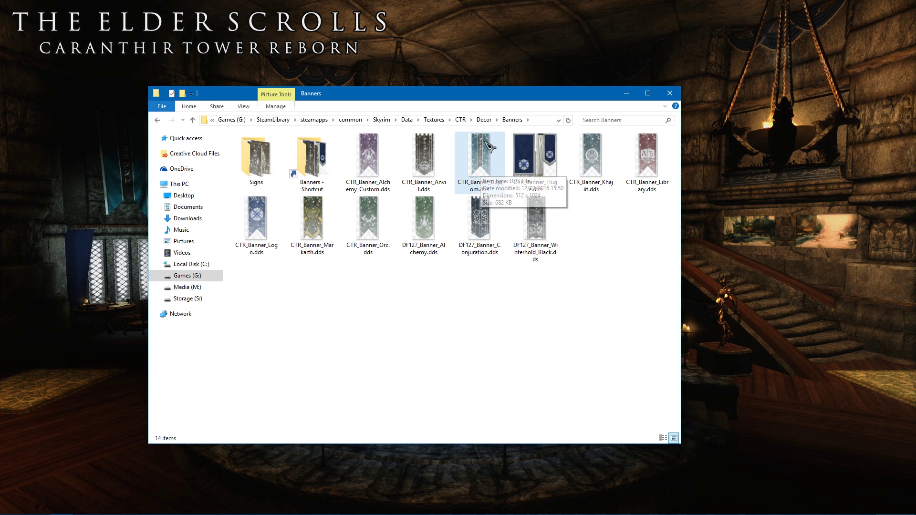
pyautogui.moveTo(484, 160)
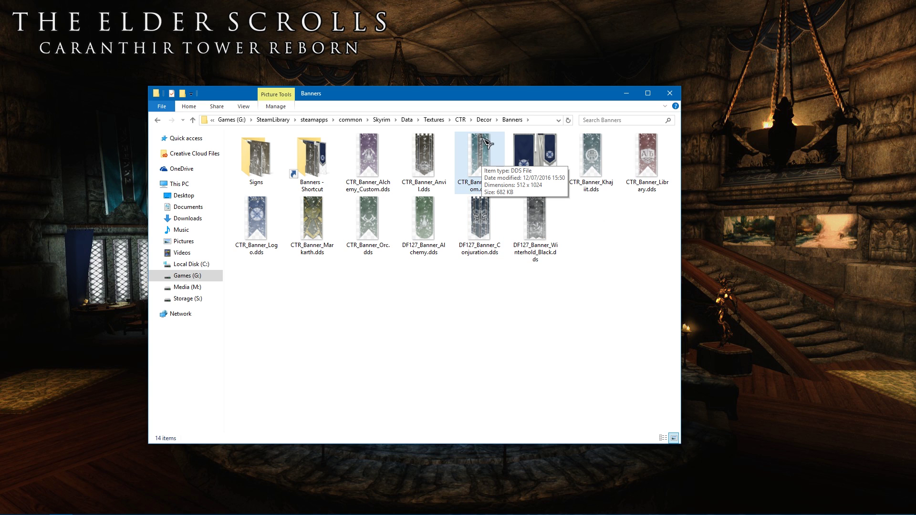
pyautogui.click(482, 166)
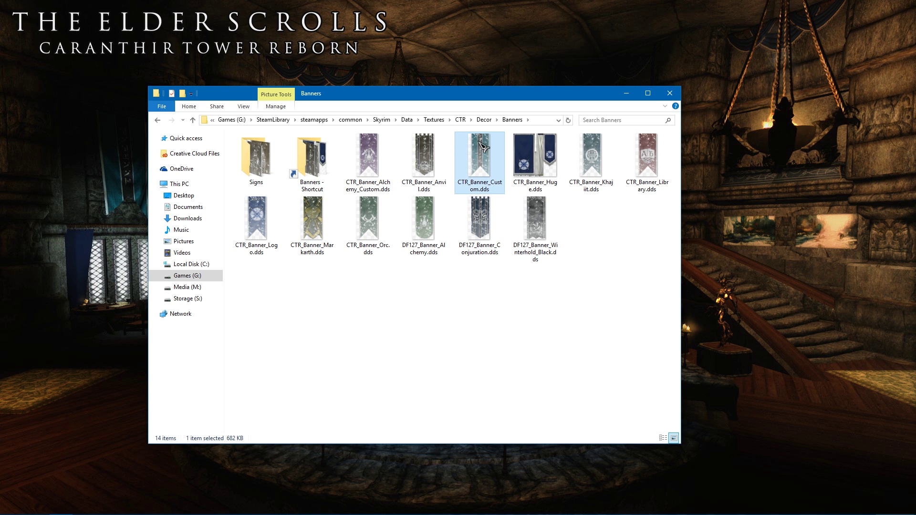
# - Copy the file name of the CTR_Banner_Custom.dds texture
pyautogui.moveTo(484, 160)
pyautogui.click(600, 221)
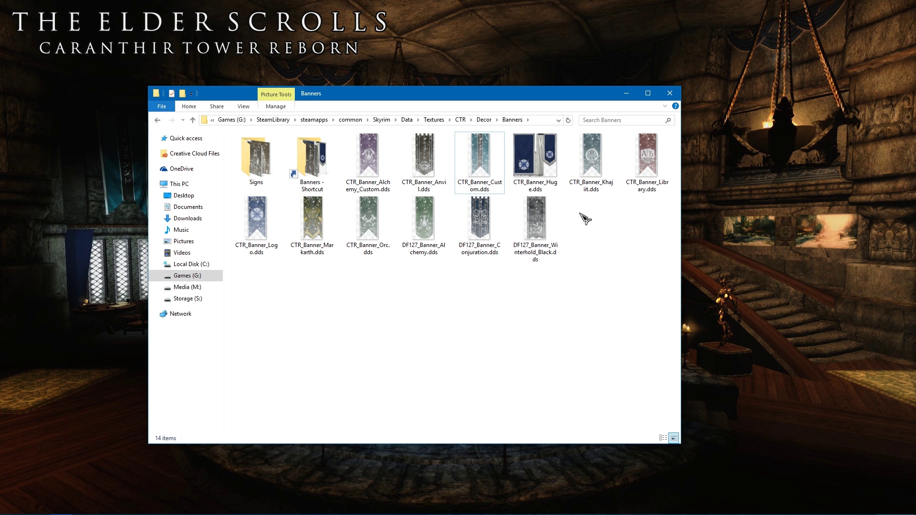
pyautogui.click(479, 163)
pyautogui.rightClick(476, 157)
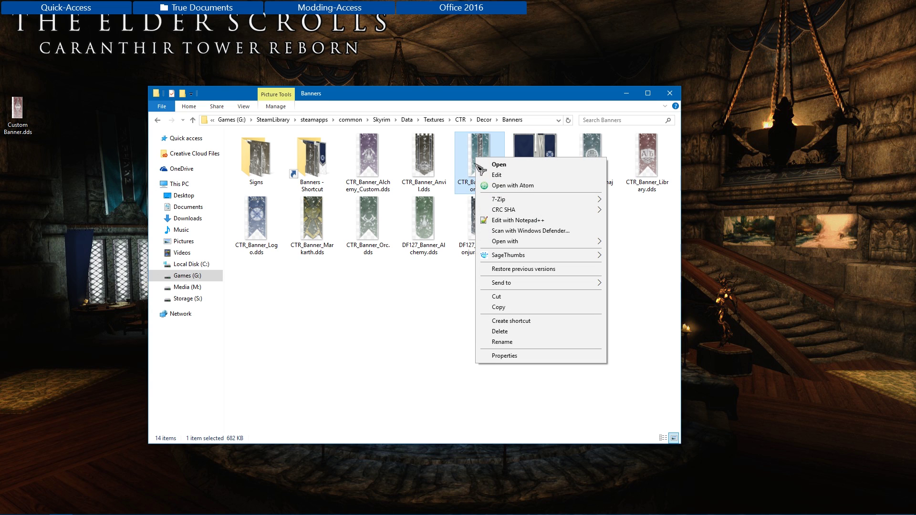
pyautogui.click(518, 342)
pyautogui.rightClick(474, 185)
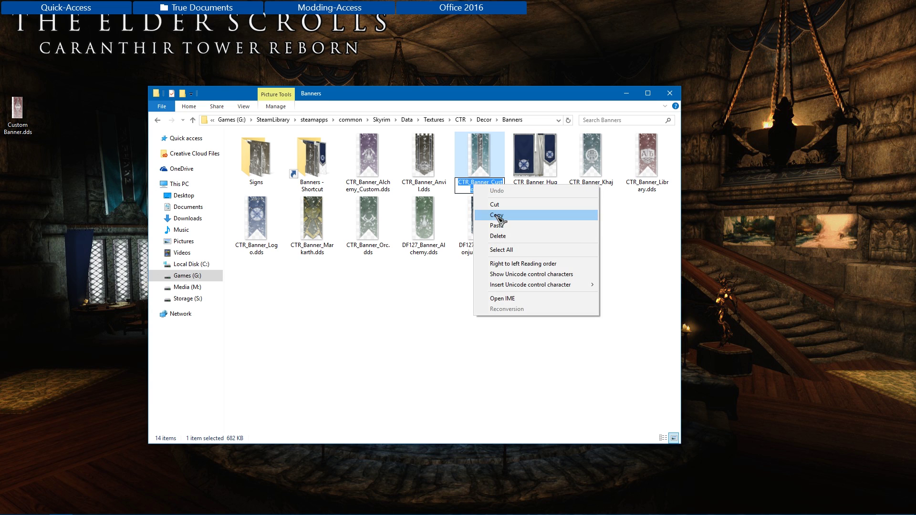
pyautogui.click(496, 215)
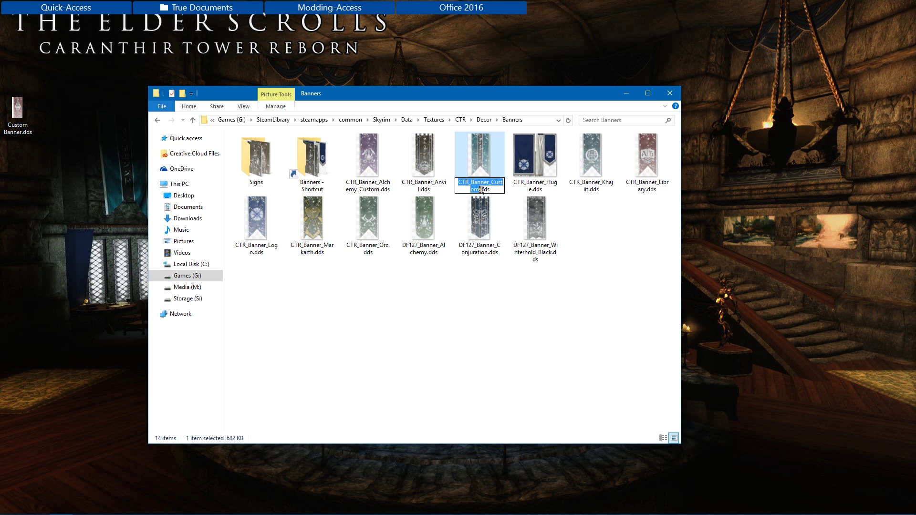
# - Rename the desktop file Custom Banner.dds to CTR_Banner_Custom.dds
pyautogui.click(23, 118)
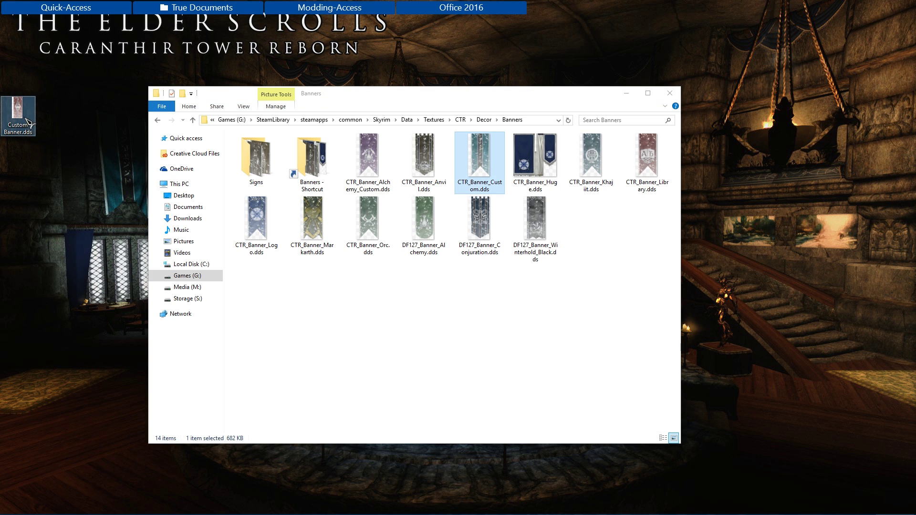
pyautogui.rightClick(25, 117)
pyautogui.click(82, 326)
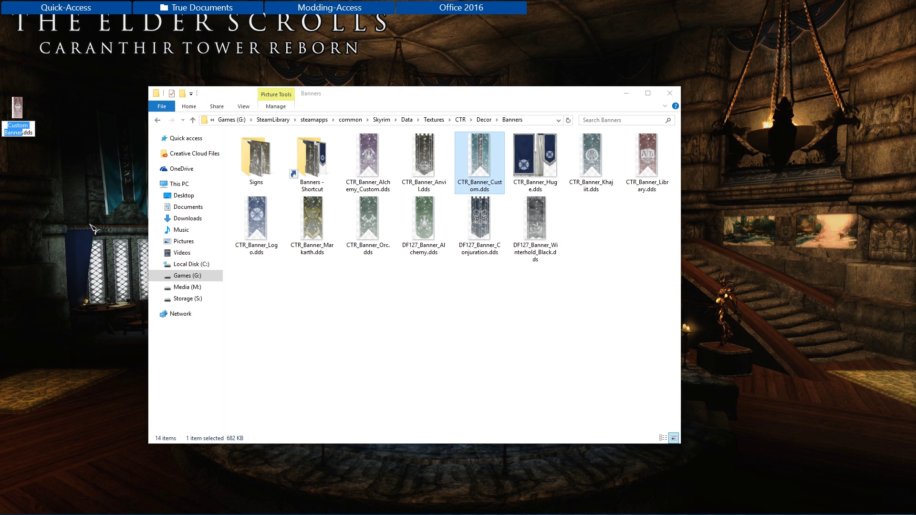
pyautogui.hotkey('ctrl', 'v')
pyautogui.press('Return')
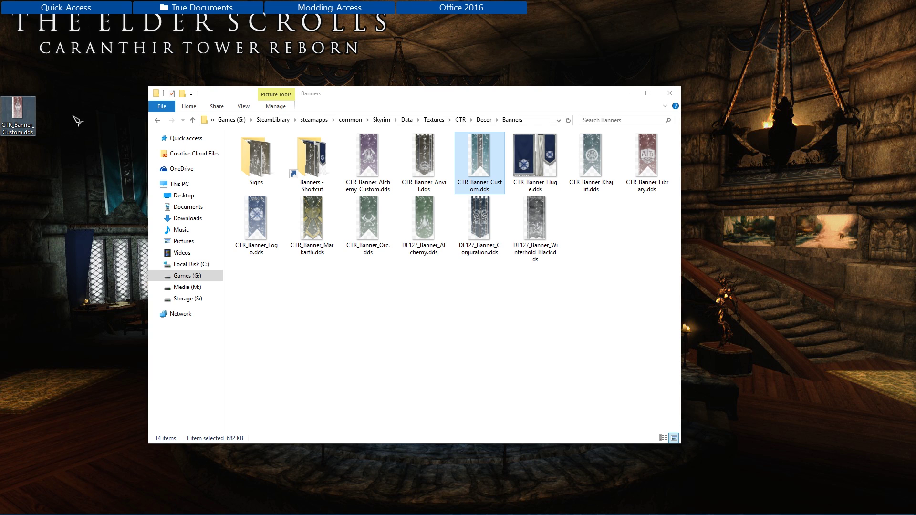
# - Compare the renamed desktop file with the existing CTR_Banner_Custom.dds texture
pyautogui.click(492, 316)
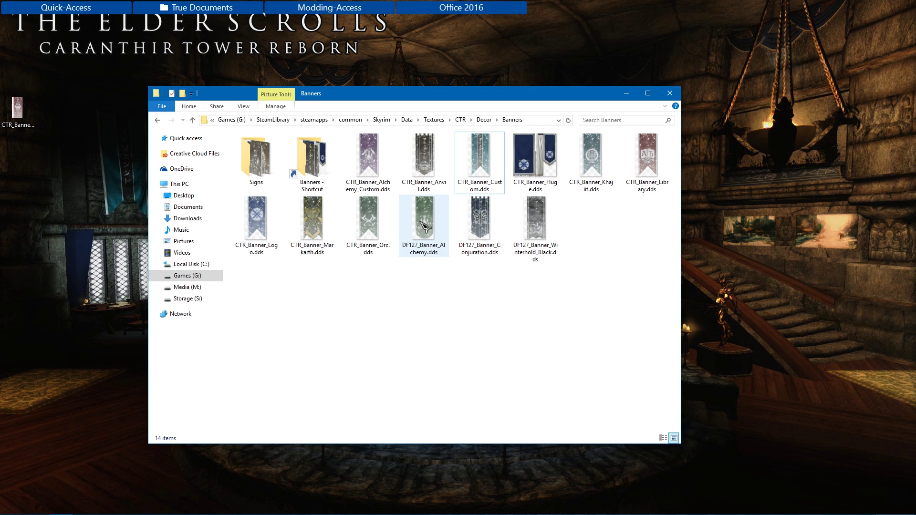
pyautogui.click(470, 184)
pyautogui.click(34, 128)
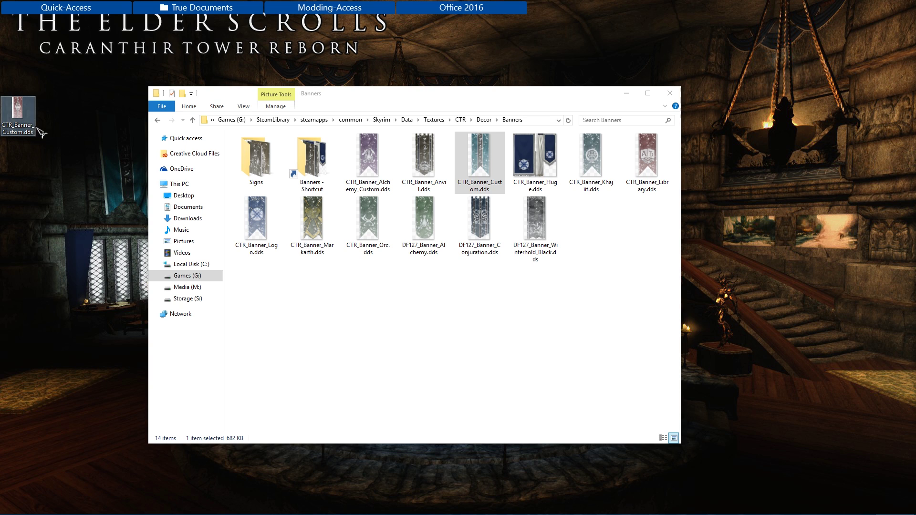
pyautogui.click(440, 291)
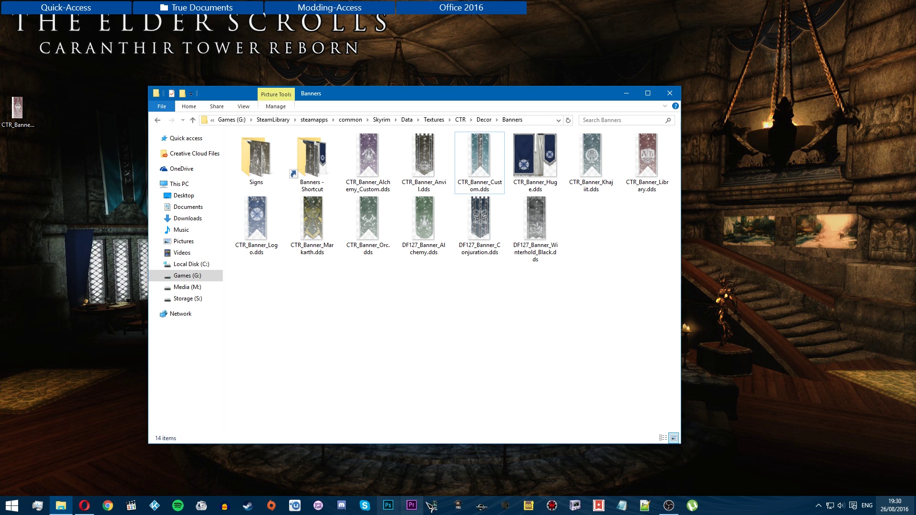
pyautogui.click(94, 176)
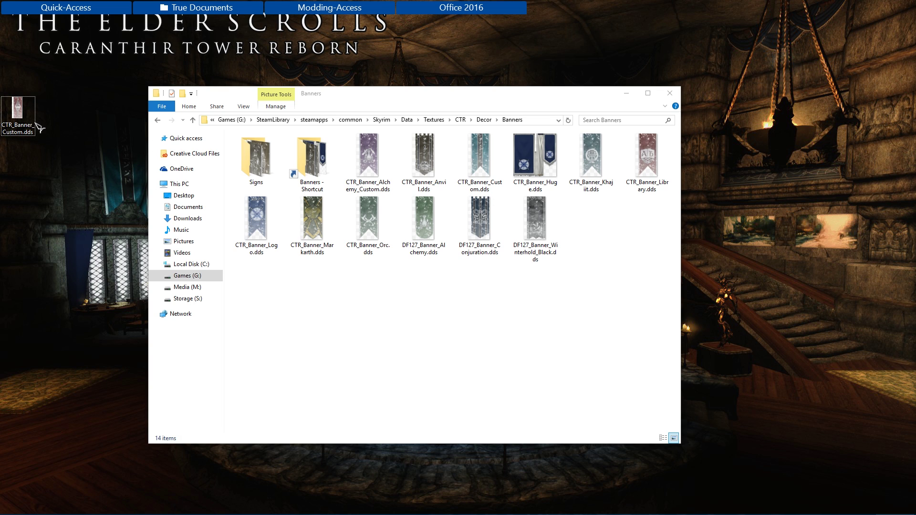
# - Close the Banners window and create a 'CTR Banner' folder on the desktop
pyautogui.click(663, 97)
pyautogui.rightClick(210, 180)
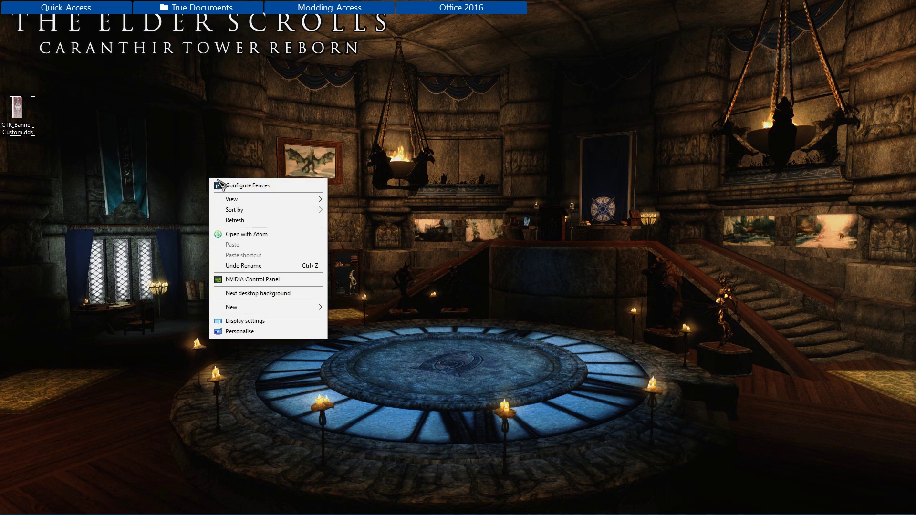
pyautogui.moveTo(266, 310)
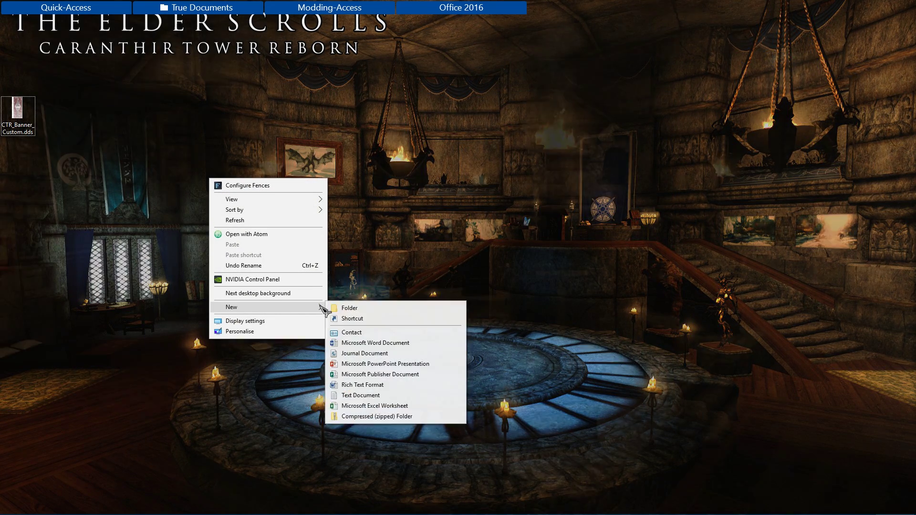
pyautogui.click(352, 304)
pyautogui.write('c')
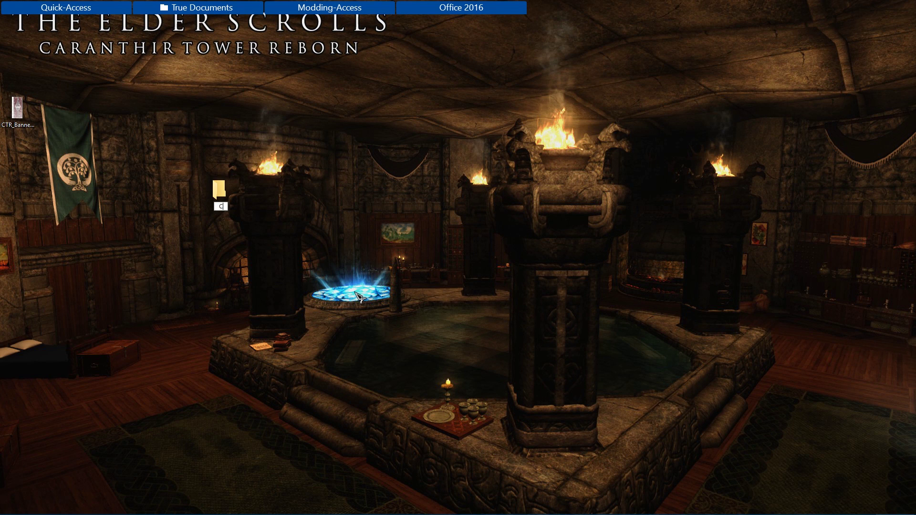
pyautogui.write('TR Banner')
pyautogui.press('Return')
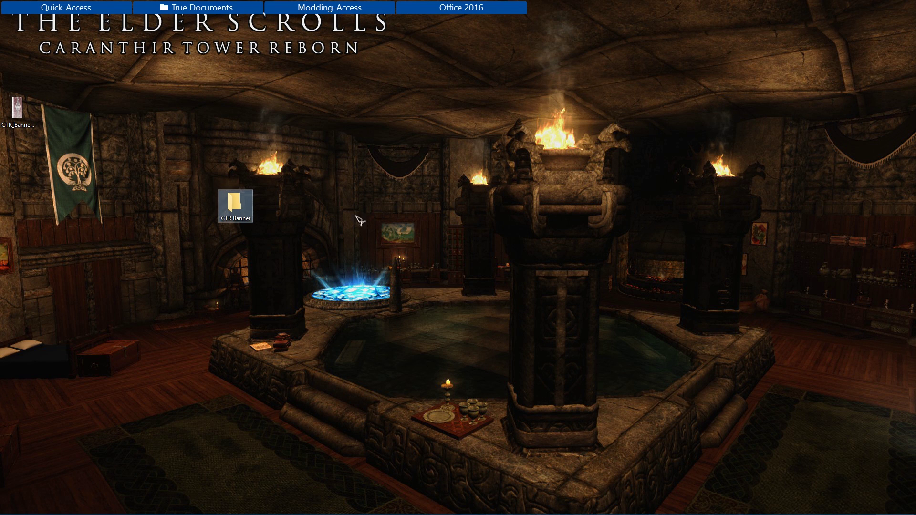
# - Create nested Textures and CTR folders inside CTR Banner
pyautogui.doubleClick(235, 205)
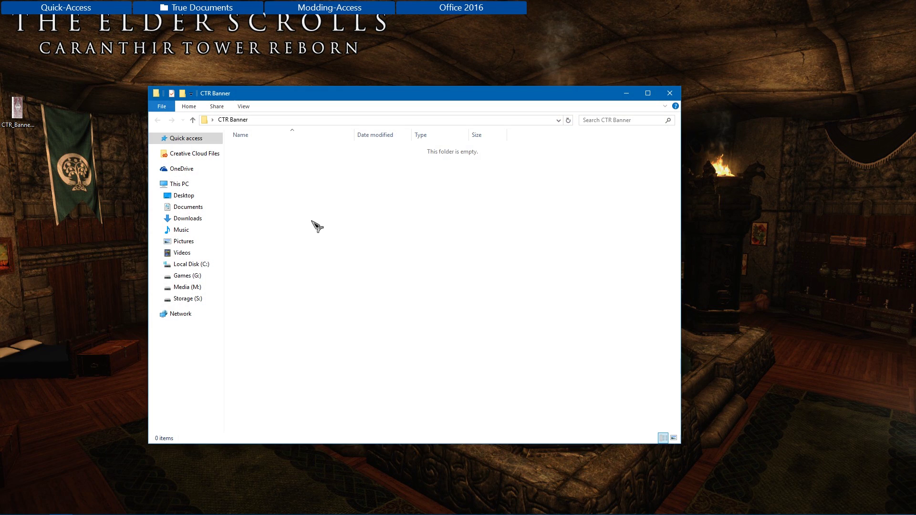
pyautogui.rightClick(311, 221)
pyautogui.moveTo(366, 344)
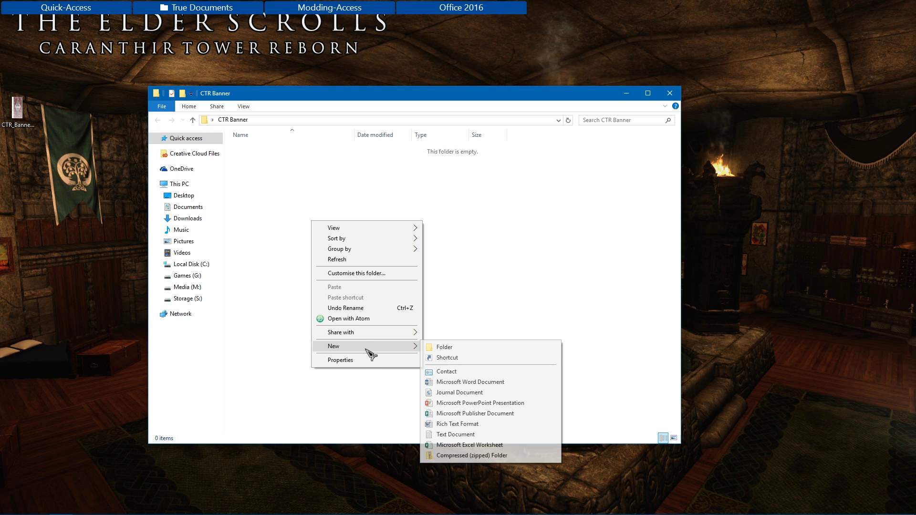
pyautogui.click(444, 347)
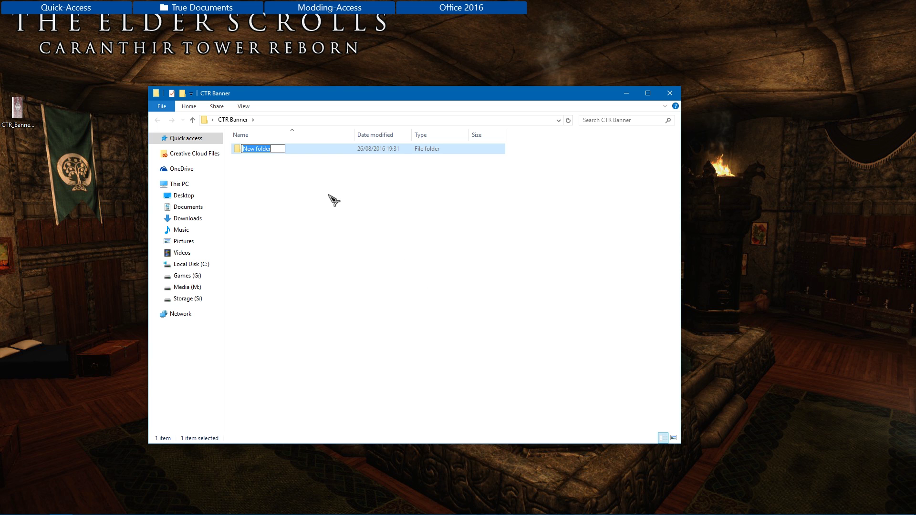
pyautogui.write('Textures')
pyautogui.press('Return')
pyautogui.doubleClick(274, 149)
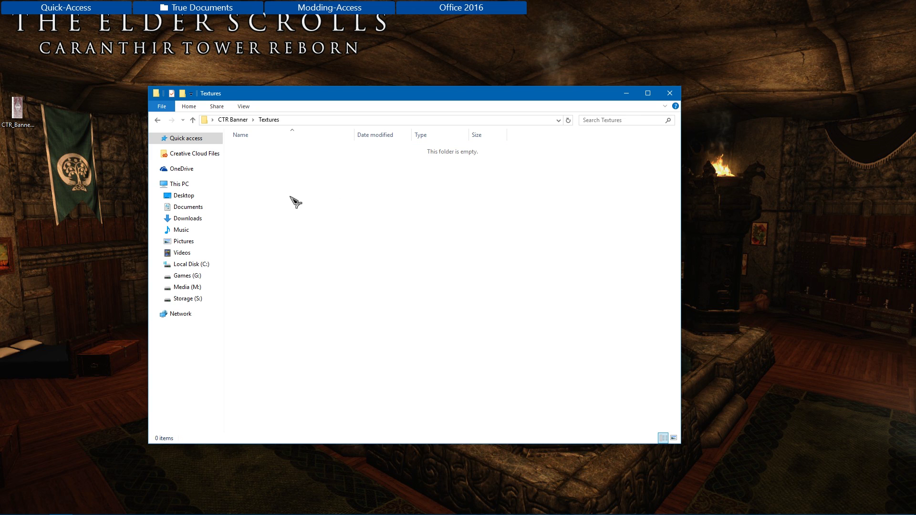
pyautogui.rightClick(291, 197)
pyautogui.moveTo(341, 322)
pyautogui.click(427, 322)
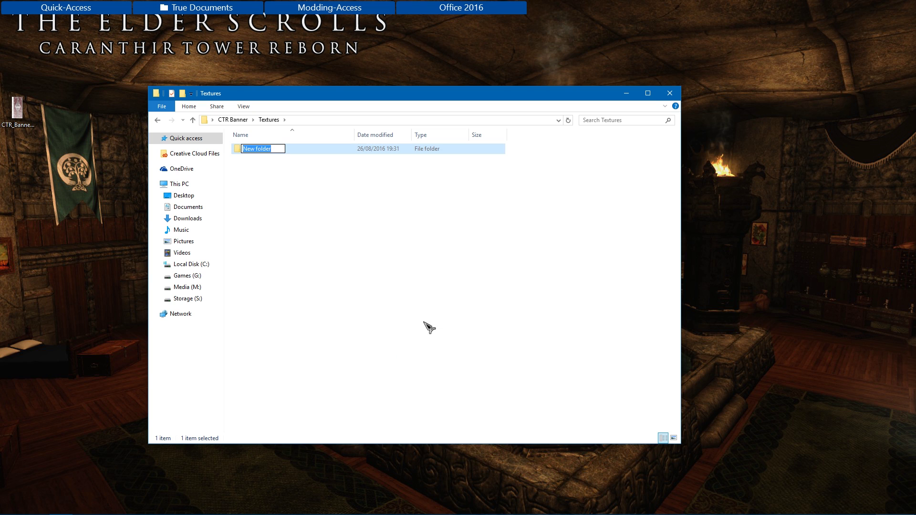
pyautogui.write('CTR')
pyautogui.click(313, 176)
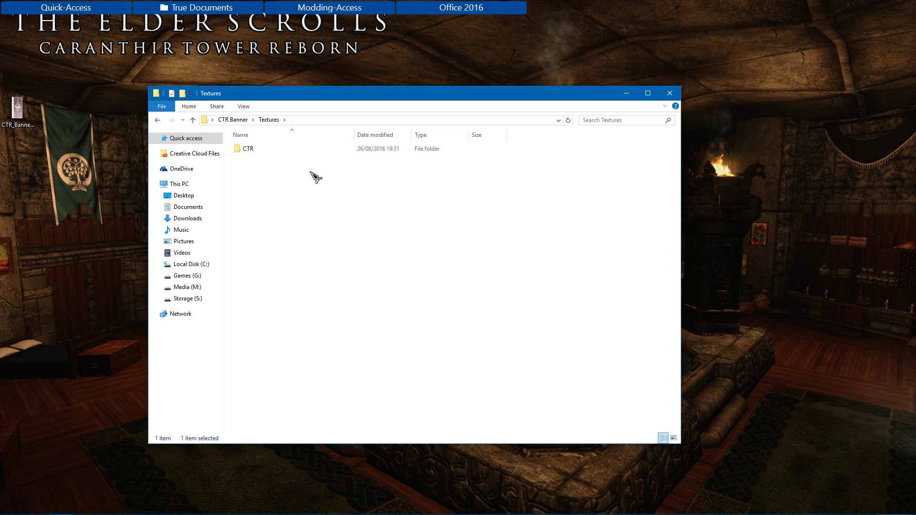
# - Add nested Decor and Banners folders inside CTR
pyautogui.doubleClick(285, 151)
pyautogui.rightClick(311, 234)
pyautogui.moveTo(410, 356)
pyautogui.click(454, 359)
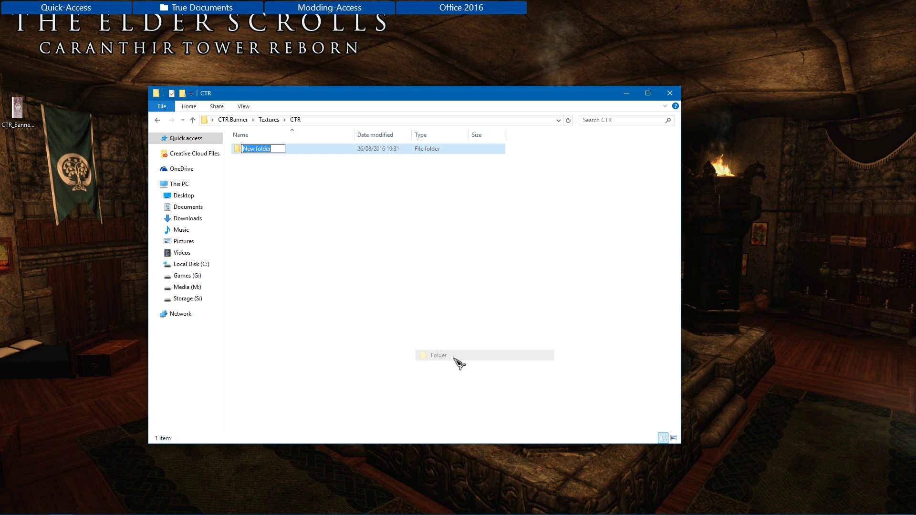
pyautogui.write('Decor')
pyautogui.click(341, 315)
pyautogui.doubleClick(260, 148)
pyautogui.rightClick(290, 225)
pyautogui.moveTo(347, 357)
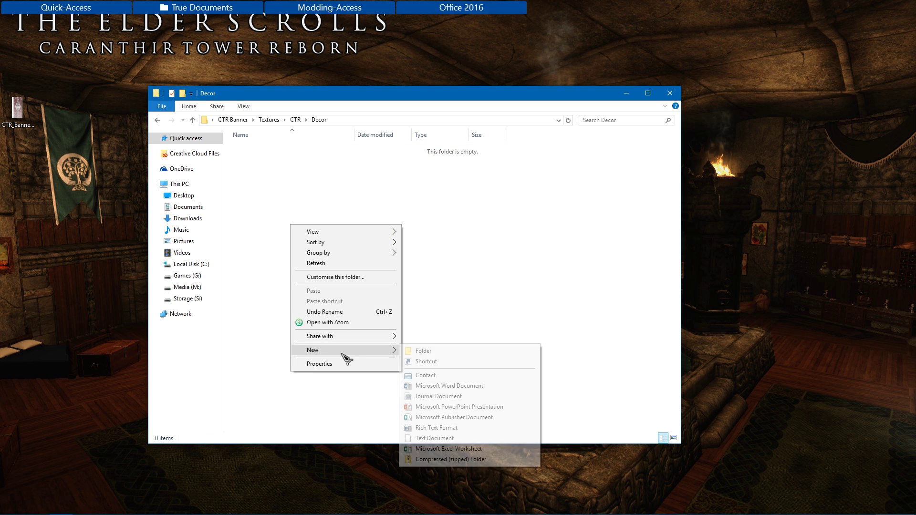
pyautogui.click(451, 353)
pyautogui.write('Banners')
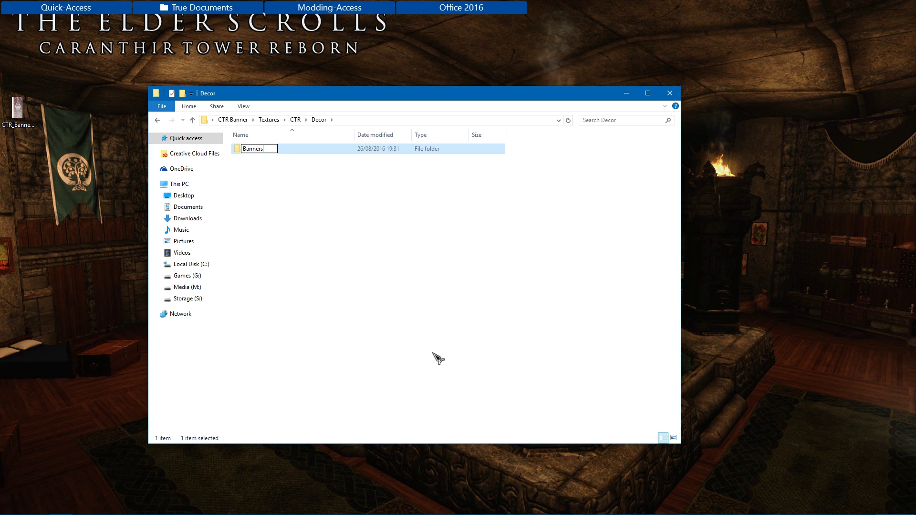
pyautogui.press('Return')
# - Move CTR_Banner_Custom.dds from the desktop into the new Banners folder
pyautogui.doubleClick(250, 149)
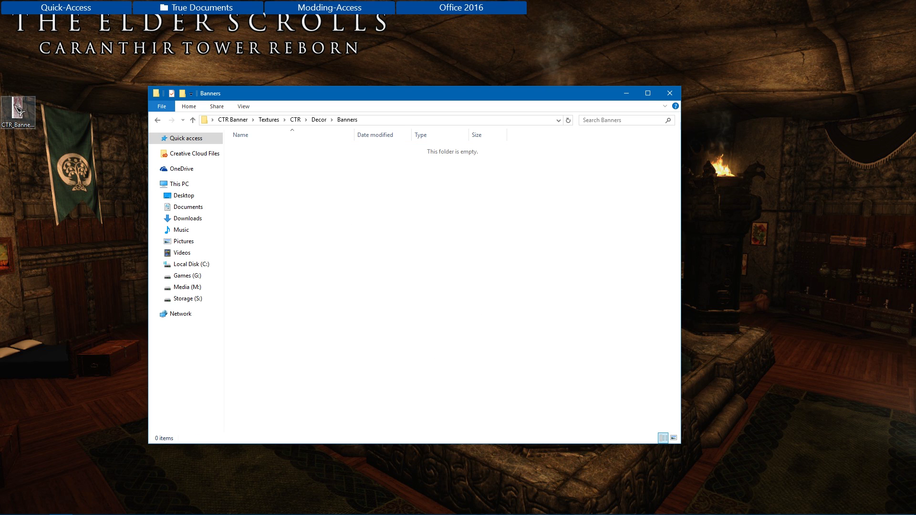
pyautogui.moveTo(19, 110); pyautogui.dragTo(290, 190)
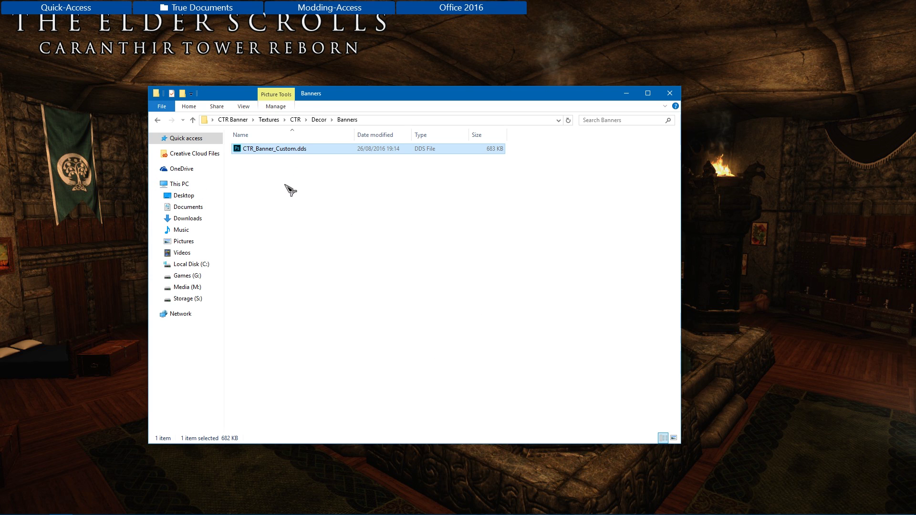
pyautogui.click(287, 167)
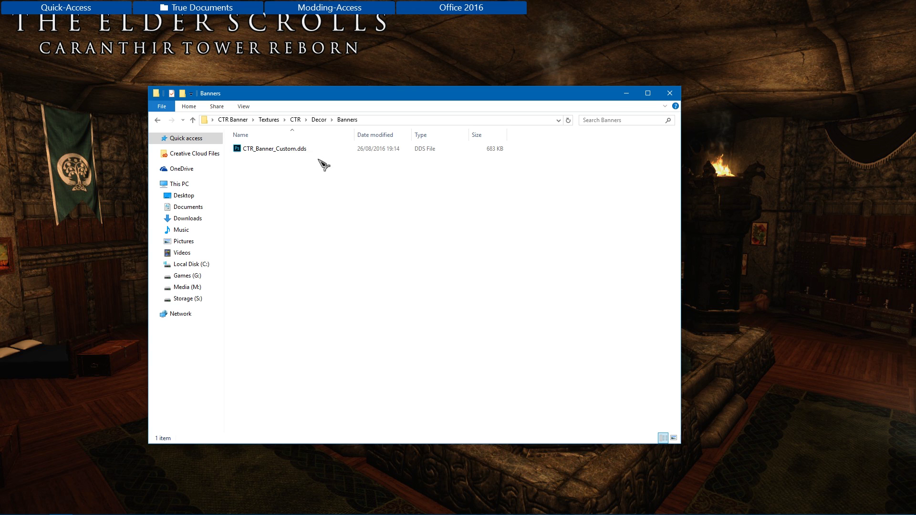
# - Archive the Textures folder with 7-Zip as CTR Custom Banner.zip in zip format
pyautogui.click(245, 121)
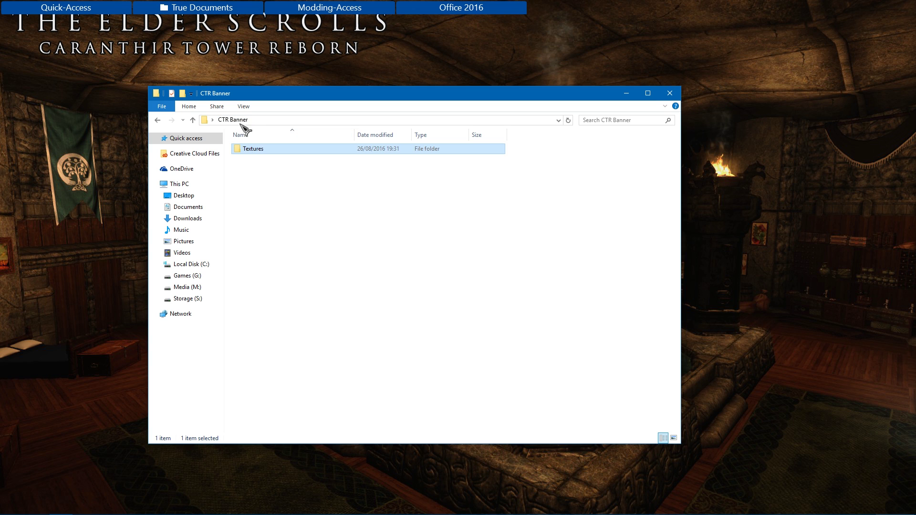
pyautogui.click(273, 185)
pyautogui.click(274, 151)
pyautogui.rightClick(261, 151)
pyautogui.moveTo(296, 201)
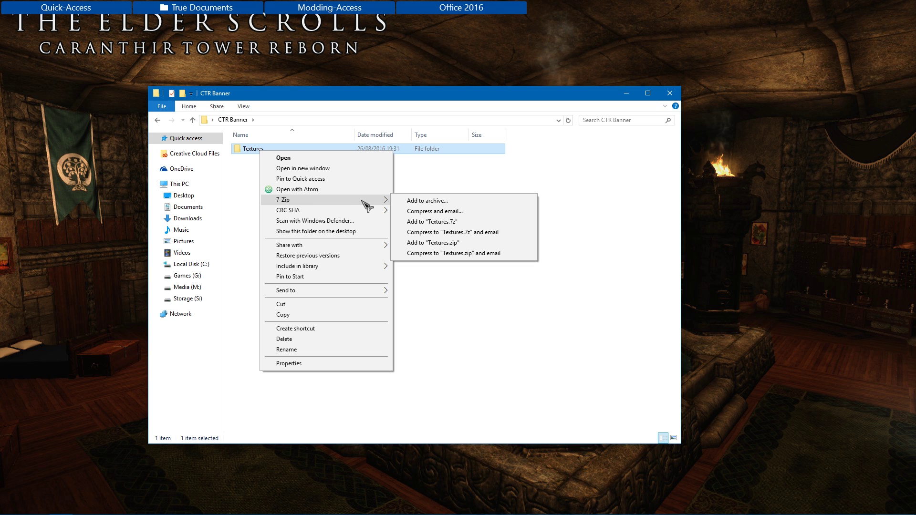
pyautogui.click(409, 200)
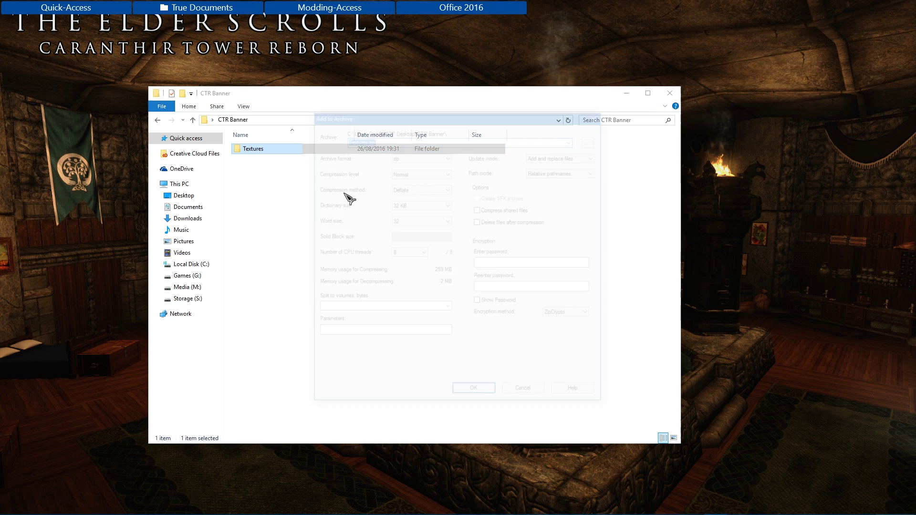
pyautogui.click(422, 156)
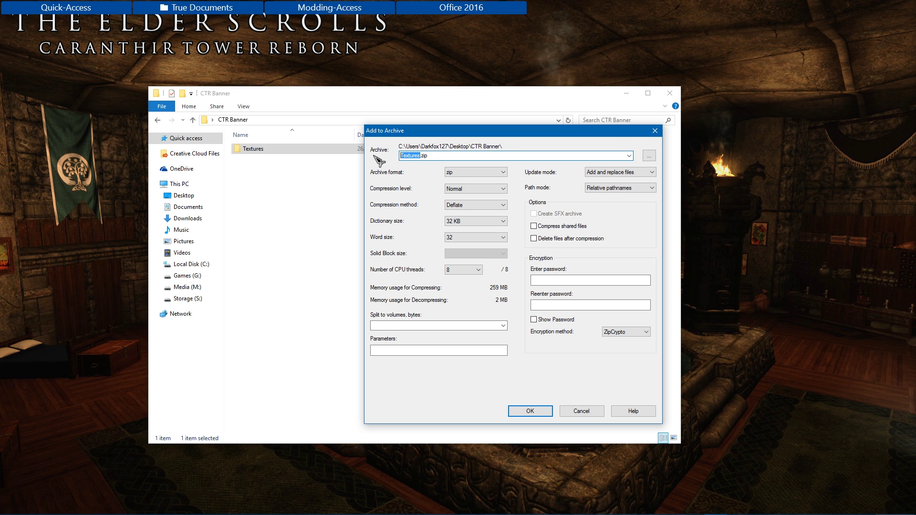
pyautogui.write('CTR Custom Bann')
pyautogui.click(462, 176)
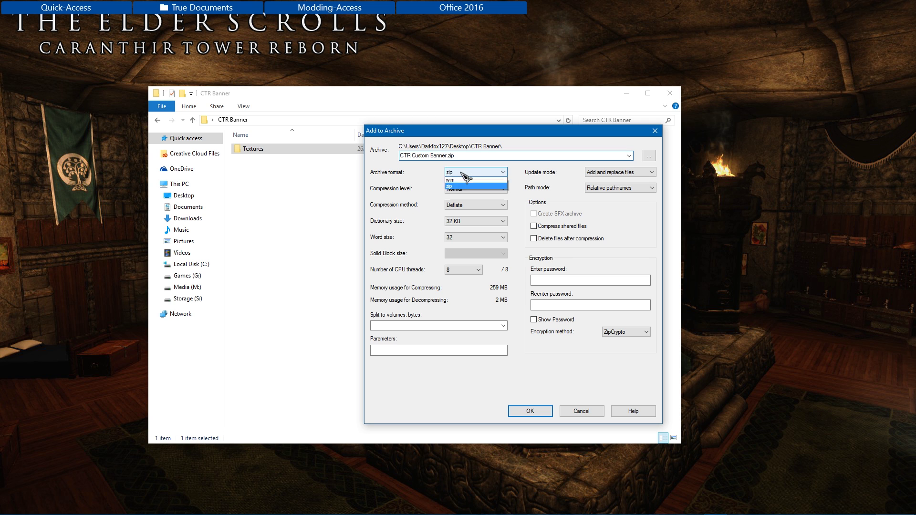
pyautogui.click(486, 201)
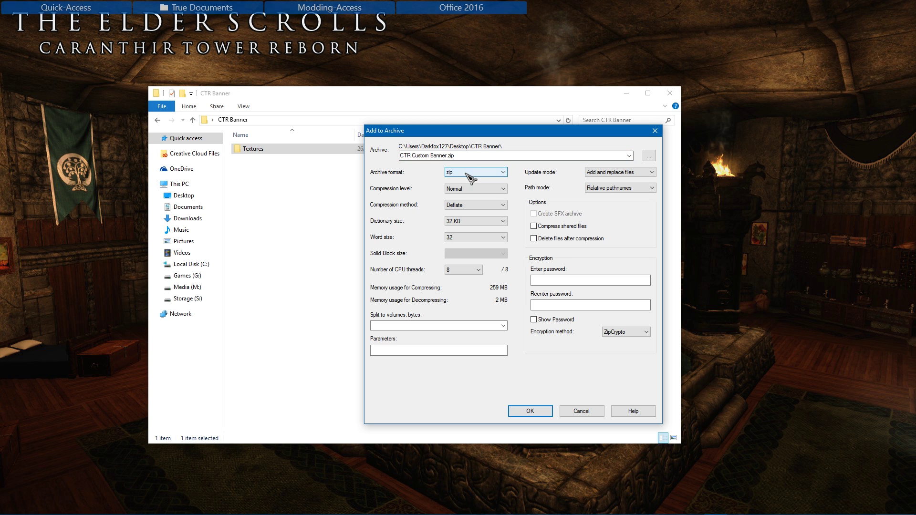
pyautogui.click(530, 410)
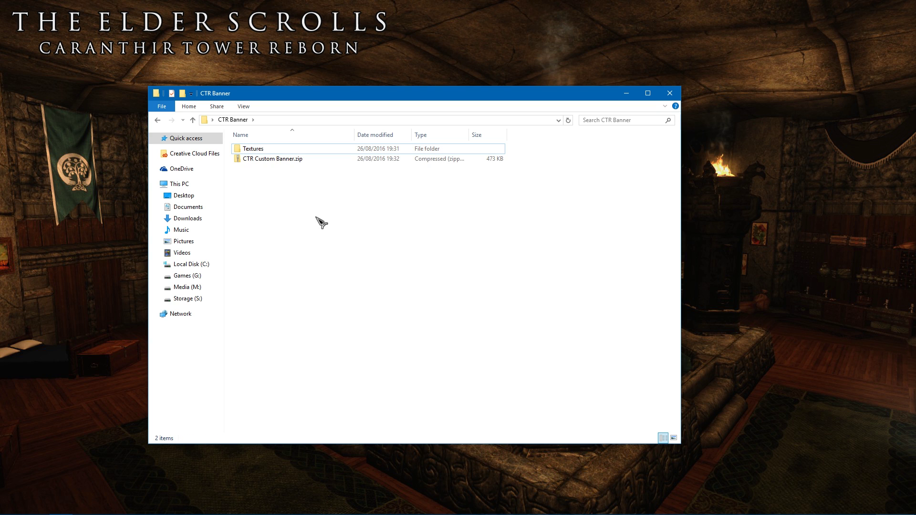
# - Move CTR Custom Banner.zip to the top-left of the desktop and close Explorer
pyautogui.click(284, 160)
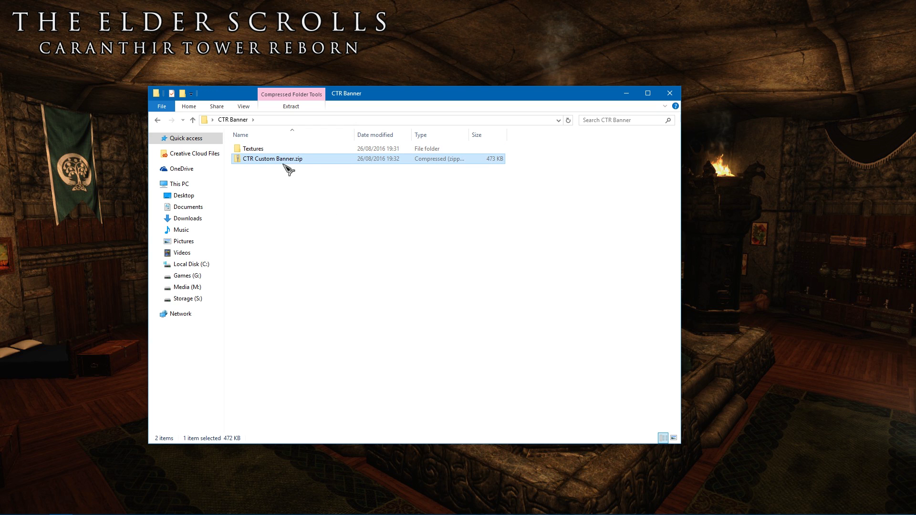
pyautogui.moveTo(288, 163); pyautogui.dragTo(55, 167)
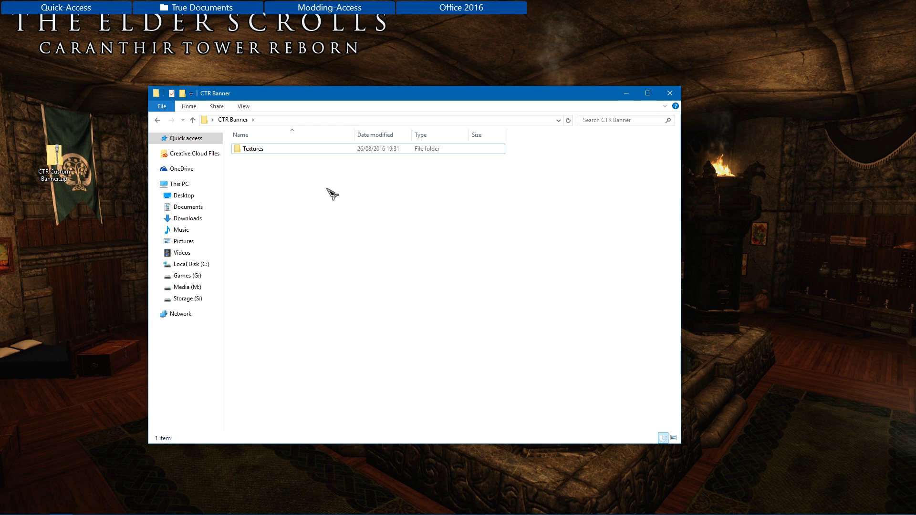
pyautogui.click(673, 94)
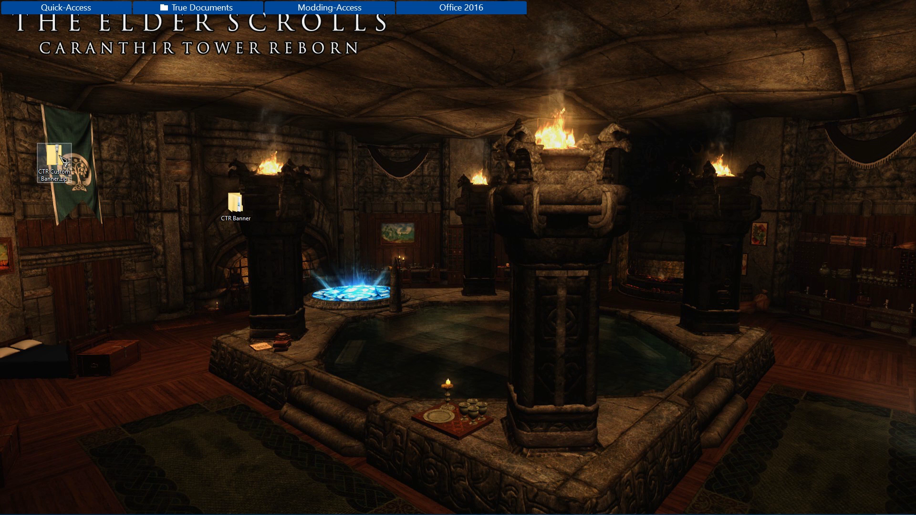
pyautogui.moveTo(55, 165); pyautogui.dragTo(29, 122)
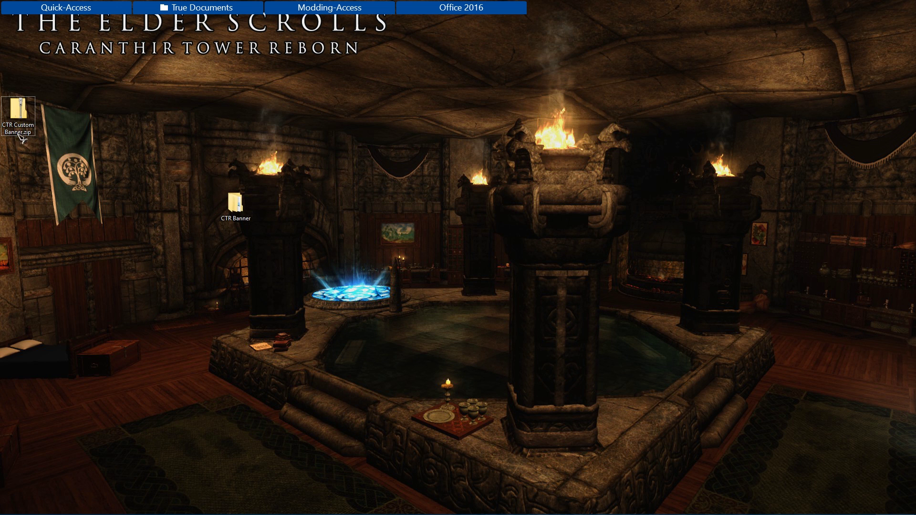
# - Delete the CTR Banner folder from the desktop and launch Mod Organizer
pyautogui.click(235, 204)
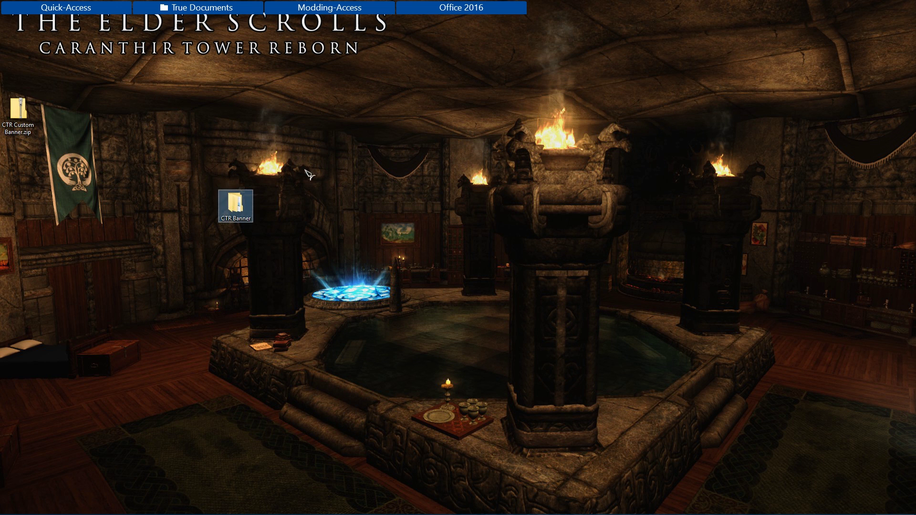
pyautogui.press('Delete')
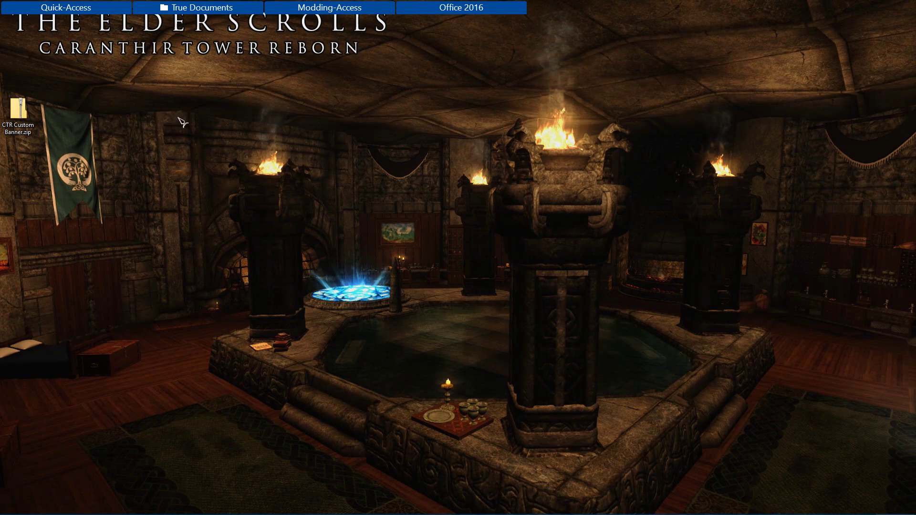
pyautogui.click(19, 107)
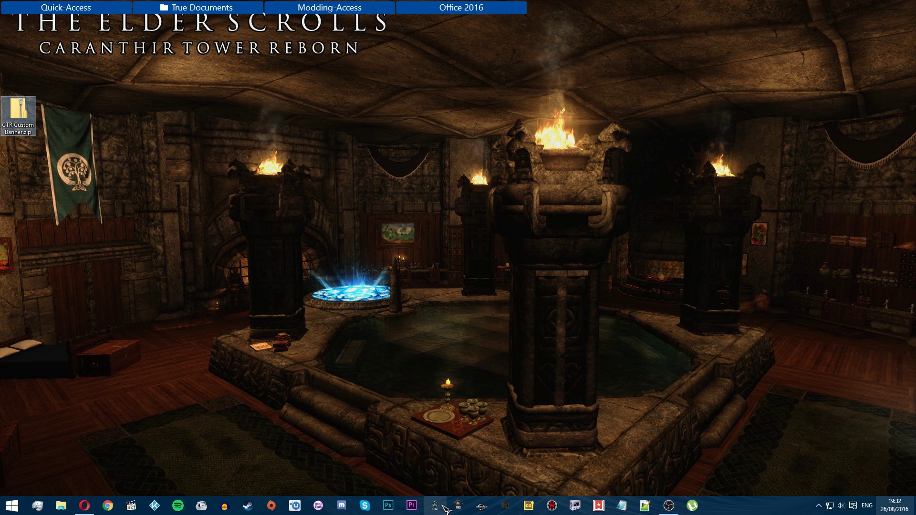
pyautogui.click(442, 506)
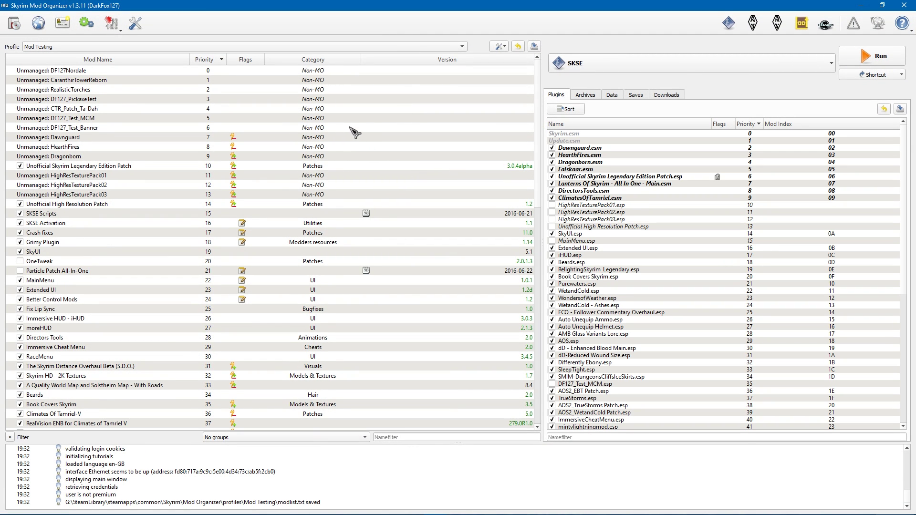
# - Choose CTR Custom Banner.zip from the Desktop as the mod archive to install
pyautogui.click(19, 26)
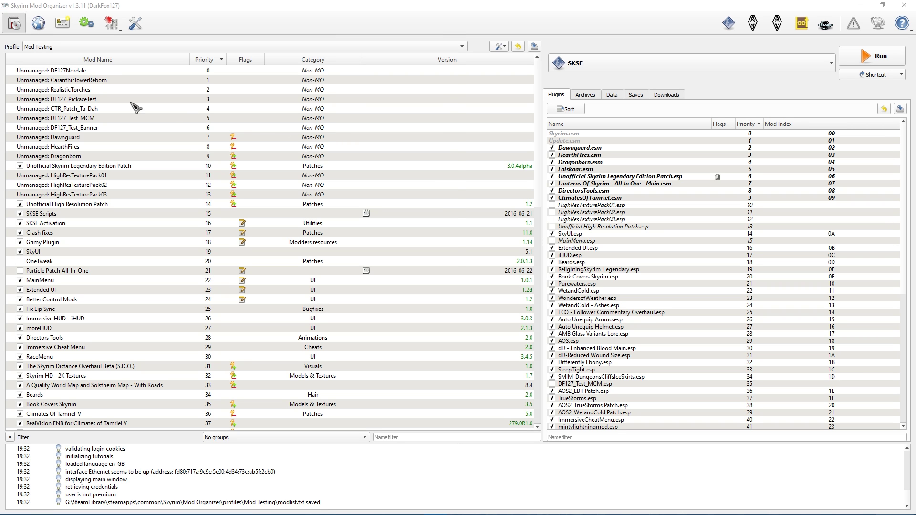
pyautogui.moveTo(231, 14); pyautogui.dragTo(465, 106)
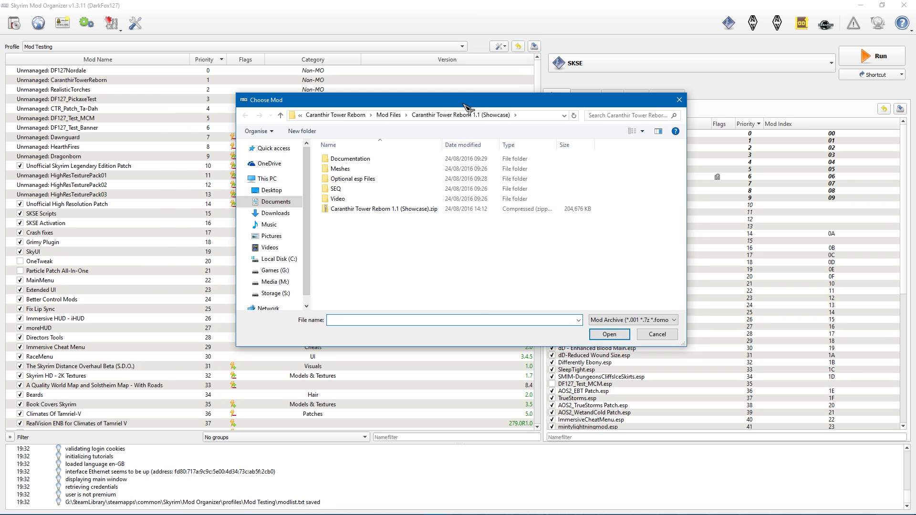
pyautogui.click(272, 191)
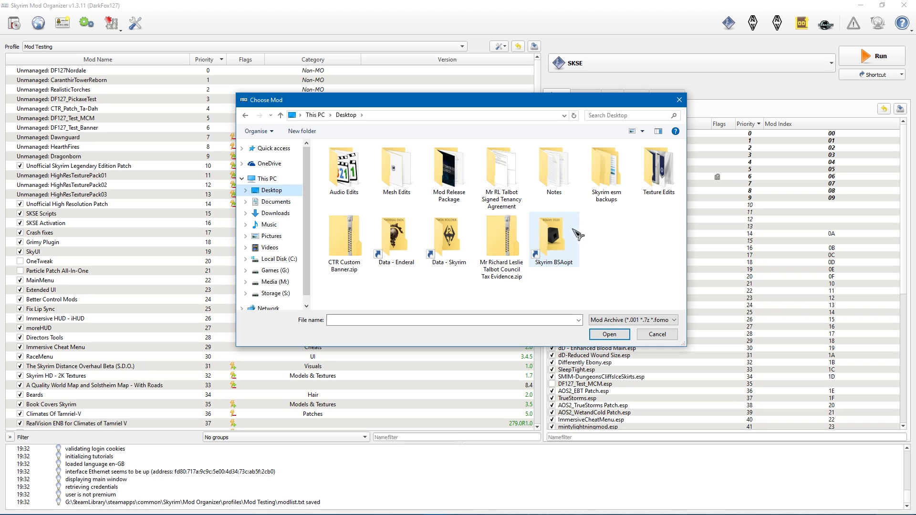
pyautogui.click(357, 275)
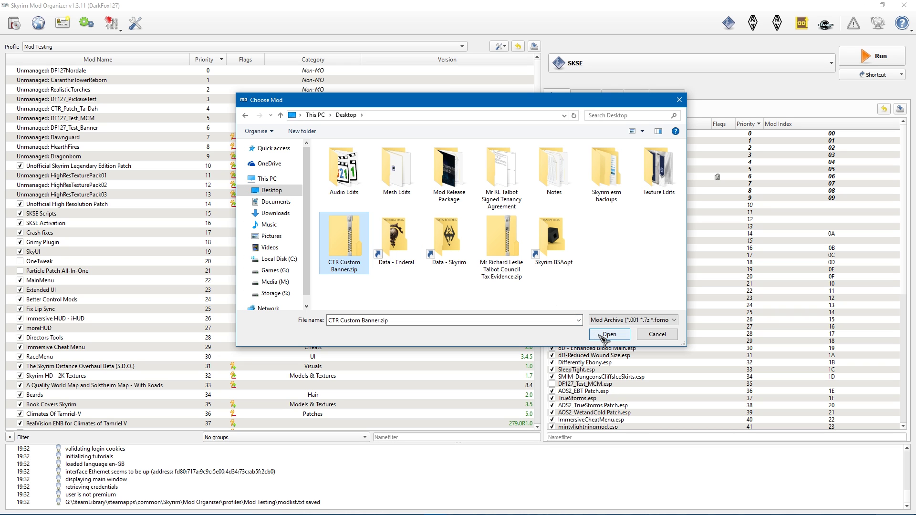
pyautogui.click(606, 334)
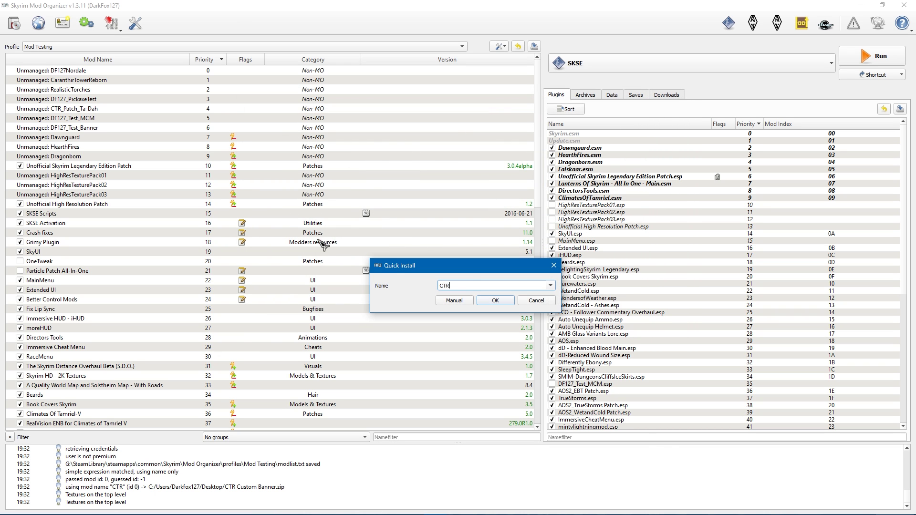
# - Verify CTR_Banner_Custom.dds sits under Textures\CTR\Decor\Banners and confirm the install
pyautogui.click(470, 301)
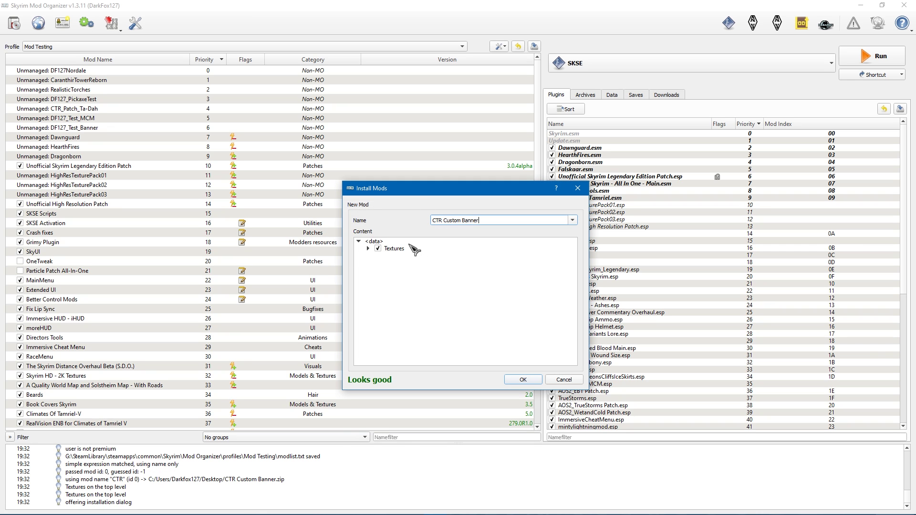
pyautogui.click(394, 249)
pyautogui.click(368, 248)
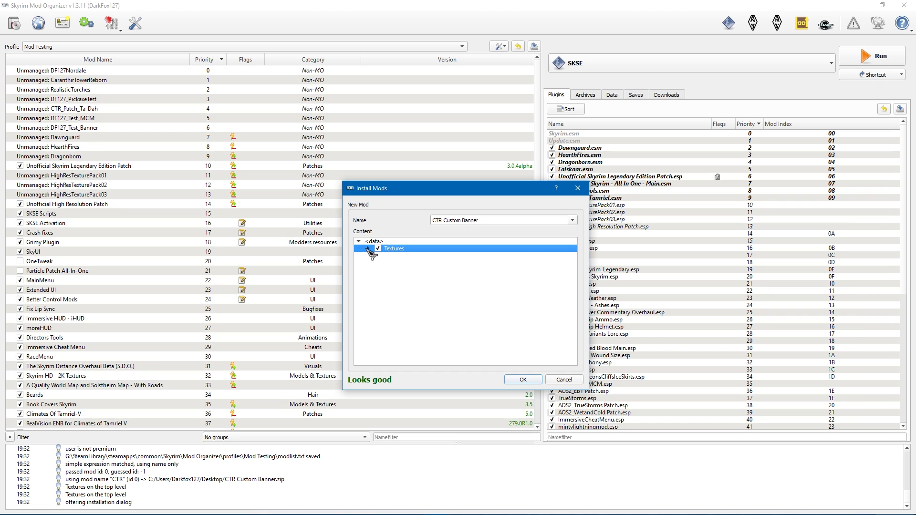
pyautogui.click(377, 256)
pyautogui.click(397, 269)
pyautogui.click(429, 277)
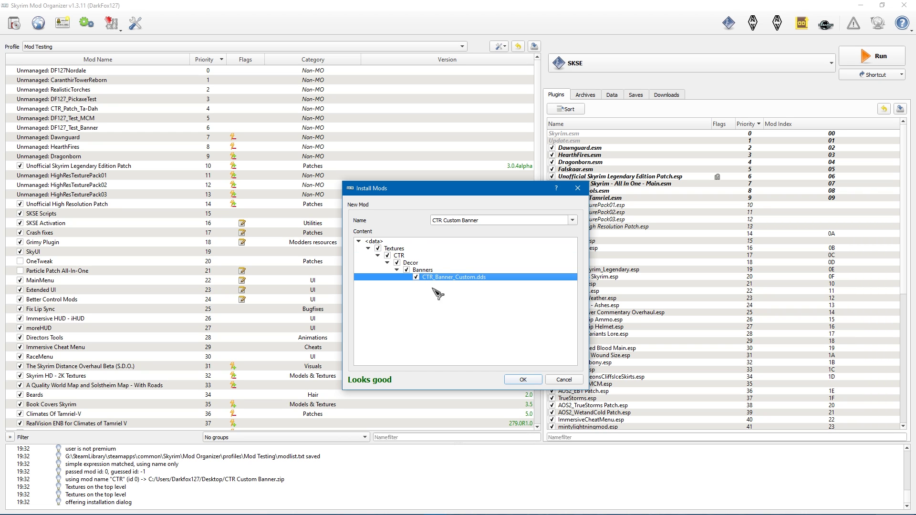
pyautogui.click(528, 381)
# - Enable the CTR Custom Banner mod at the bottom of the mod list
pyautogui.click(410, 309)
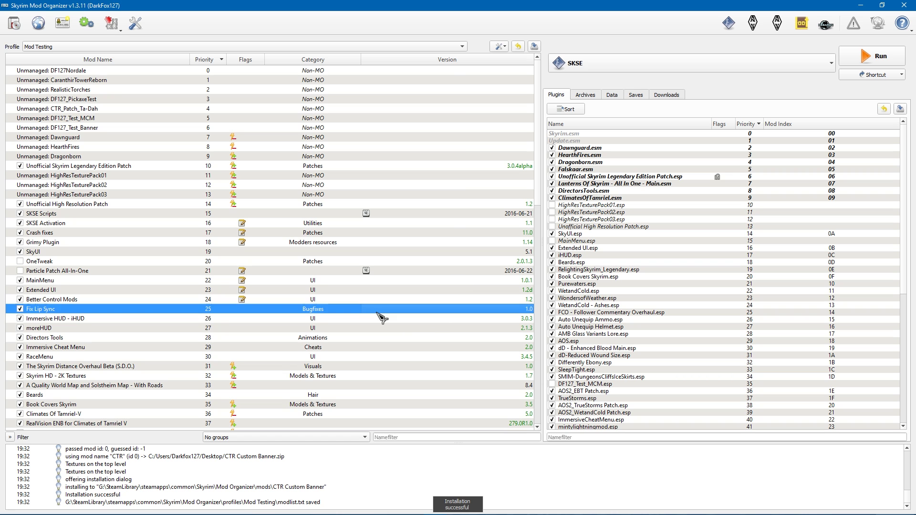
pyautogui.scroll(-19, 381, 260)
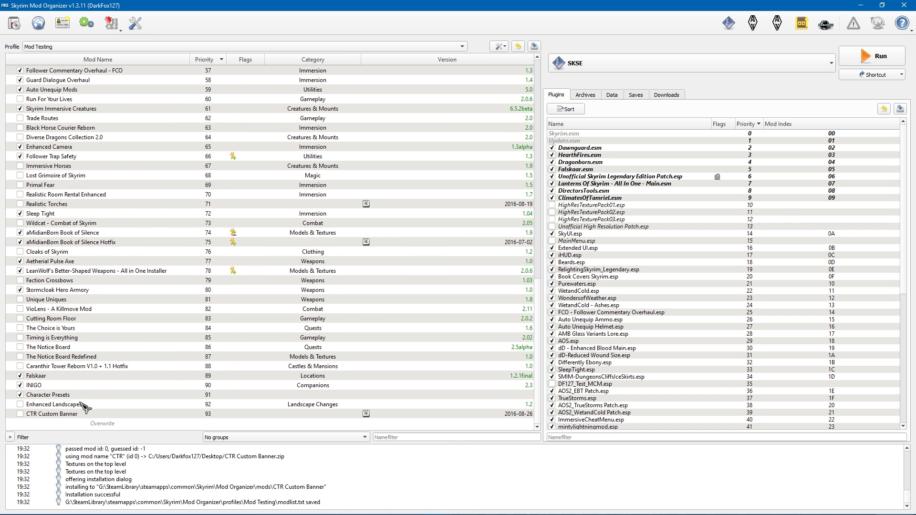
pyautogui.click(45, 414)
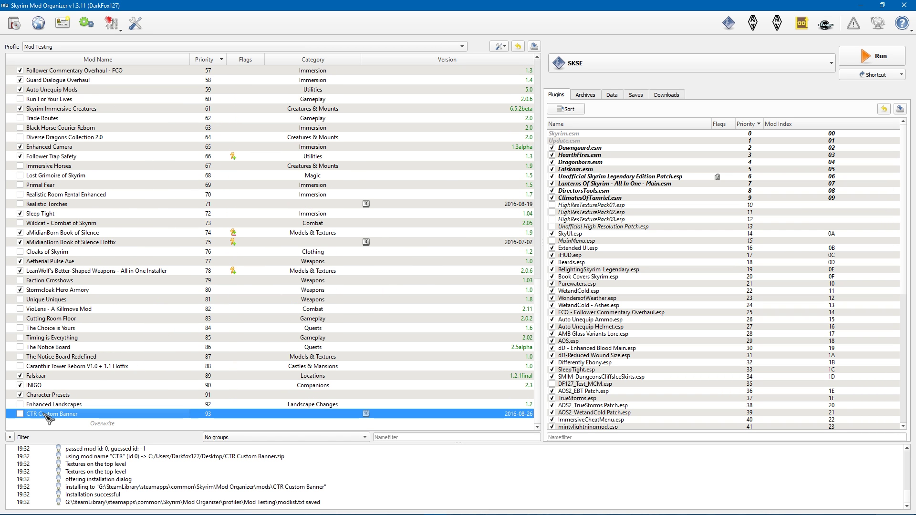
pyautogui.click(20, 414)
# - Compare CTR Custom Banner with the Caranthir Tower Reborn entries in the mod list
pyautogui.click(615, 329)
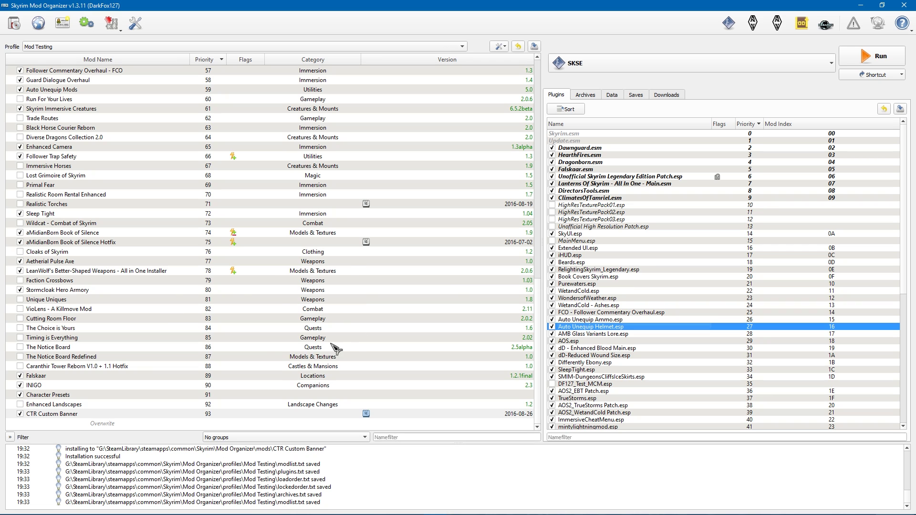
pyautogui.click(160, 329)
pyautogui.click(96, 366)
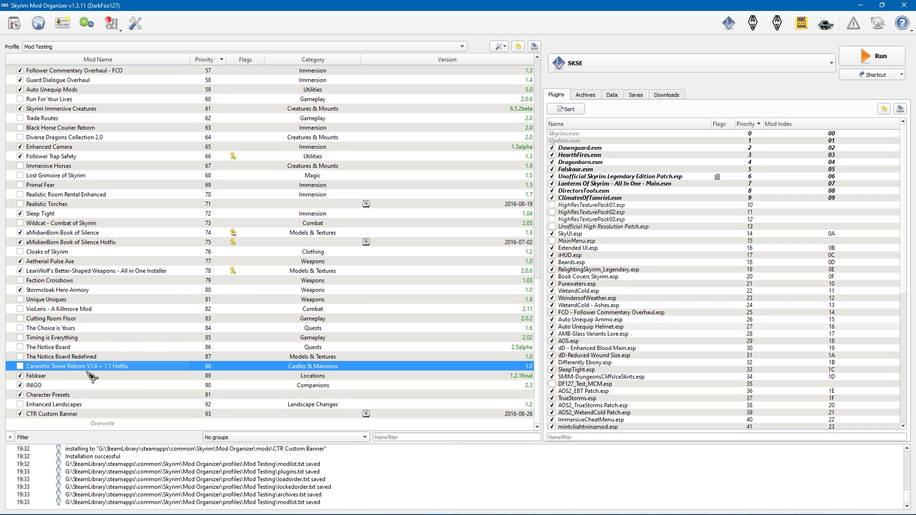
pyautogui.click(42, 415)
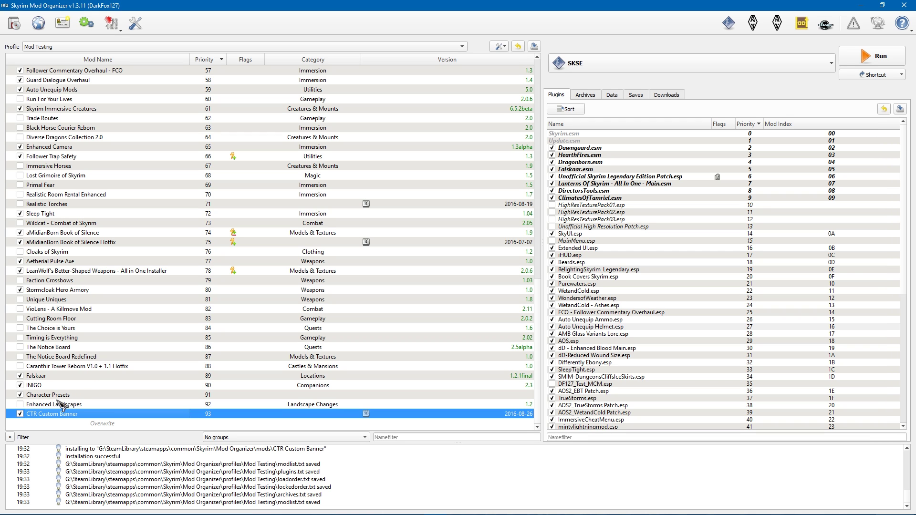
pyautogui.scroll(19, 157, 346)
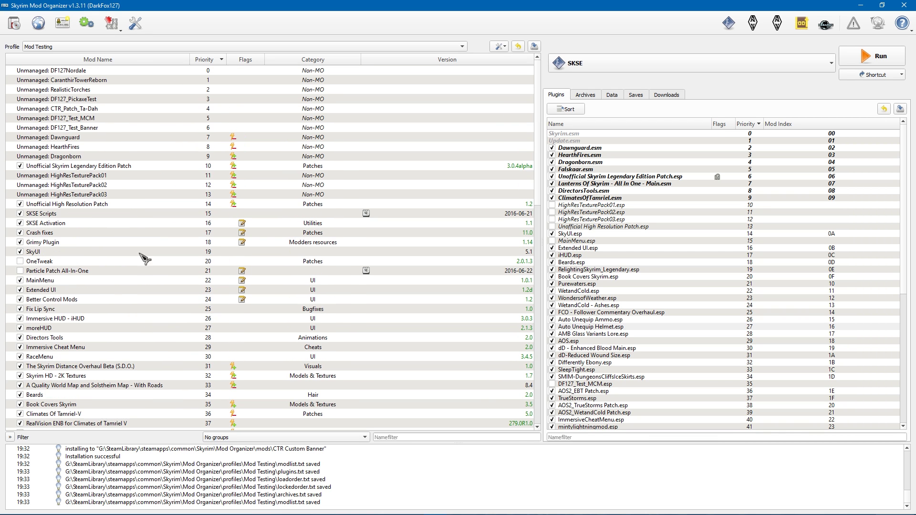
pyautogui.click(63, 80)
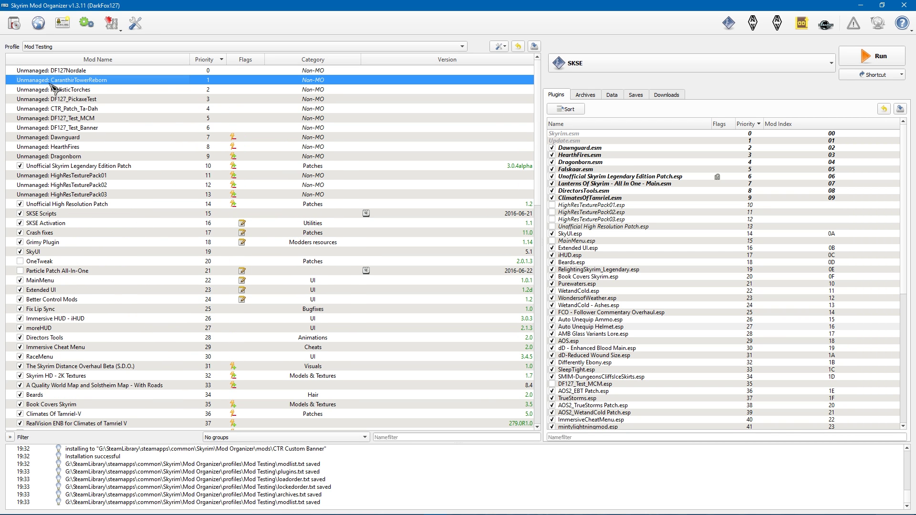
pyautogui.scroll(-19, 120, 93)
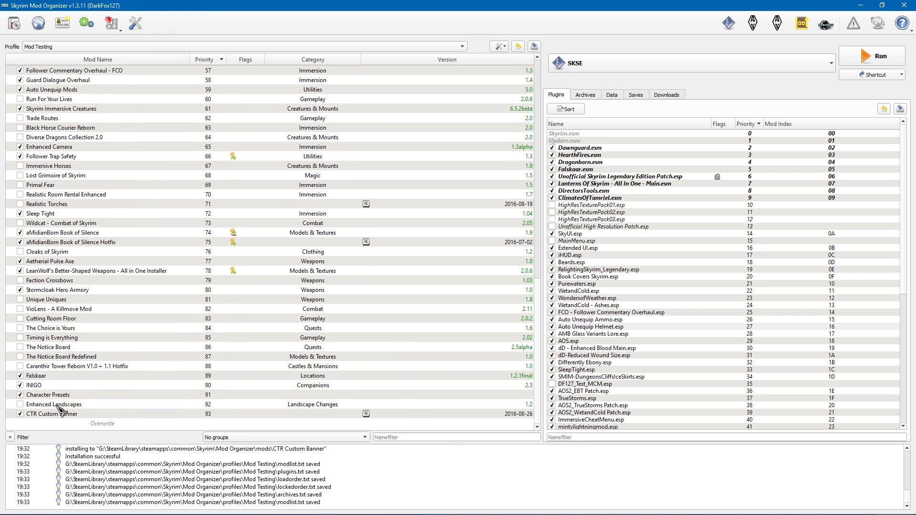
pyautogui.click(56, 413)
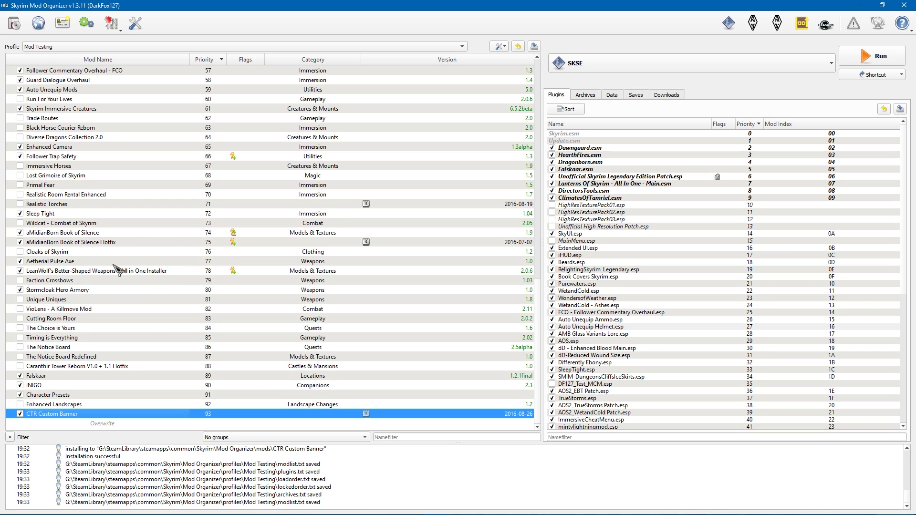
pyautogui.click(158, 243)
pyautogui.scroll(19, 205, 260)
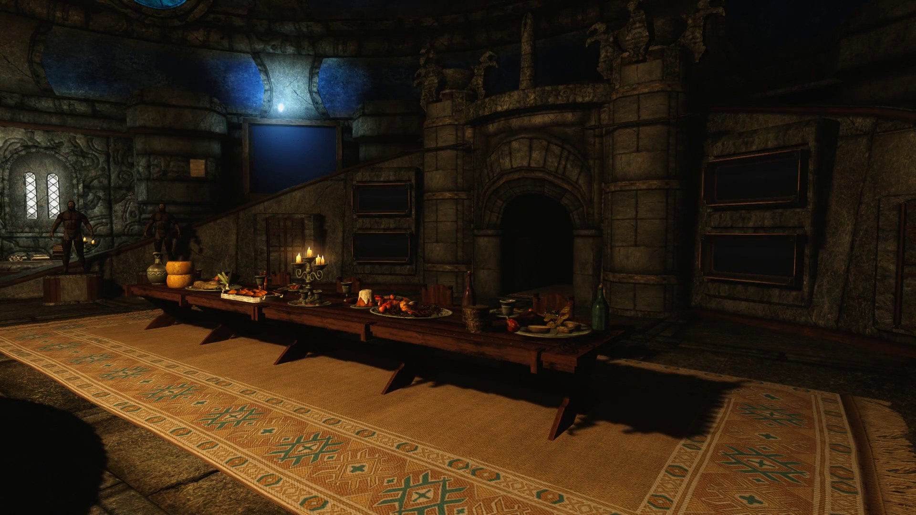
# - Open Caranthir Tower Reborn's Personalization page in the in-game Mod Configuration menu
pyautogui.press('j')
pyautogui.press('Left')
pyautogui.press('Down')
pyautogui.press('Down')
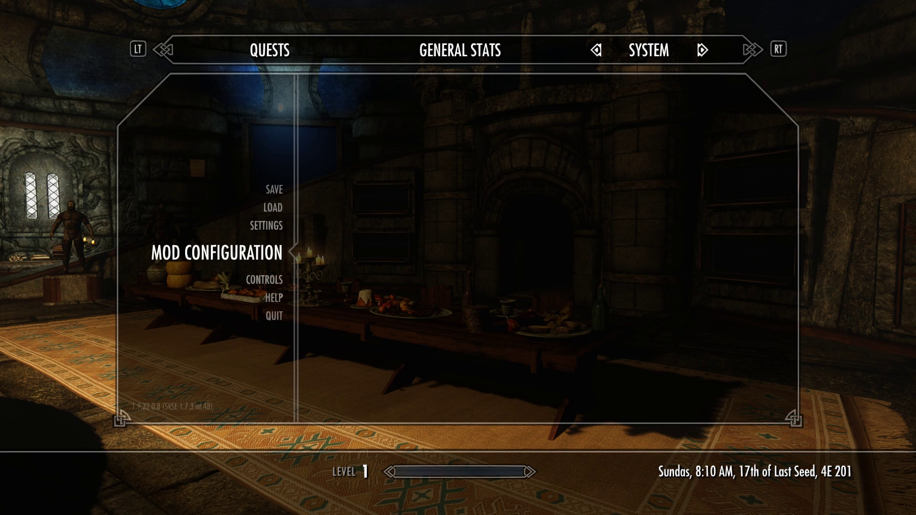
pyautogui.press('Return')
pyautogui.press('Down')
pyautogui.press('Return')
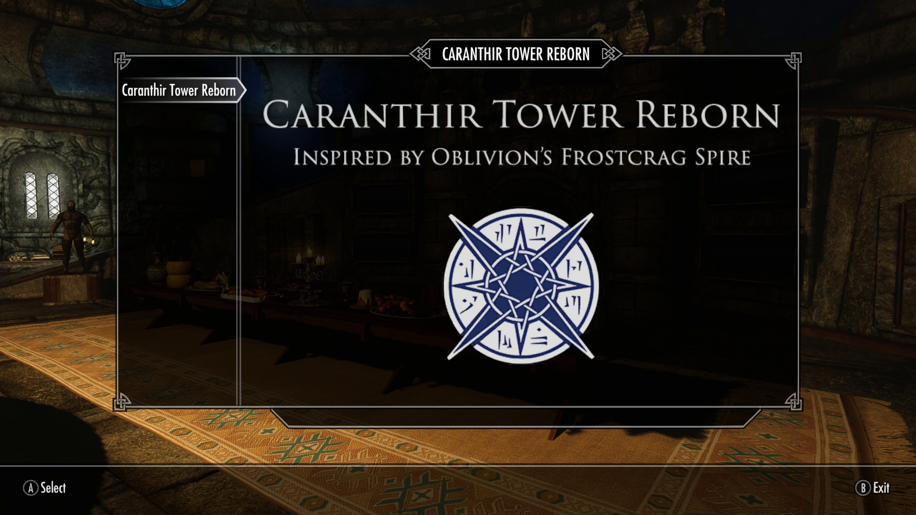
pyautogui.press('Down')
pyautogui.press('Return')
pyautogui.press('Down')
pyautogui.press('Up')
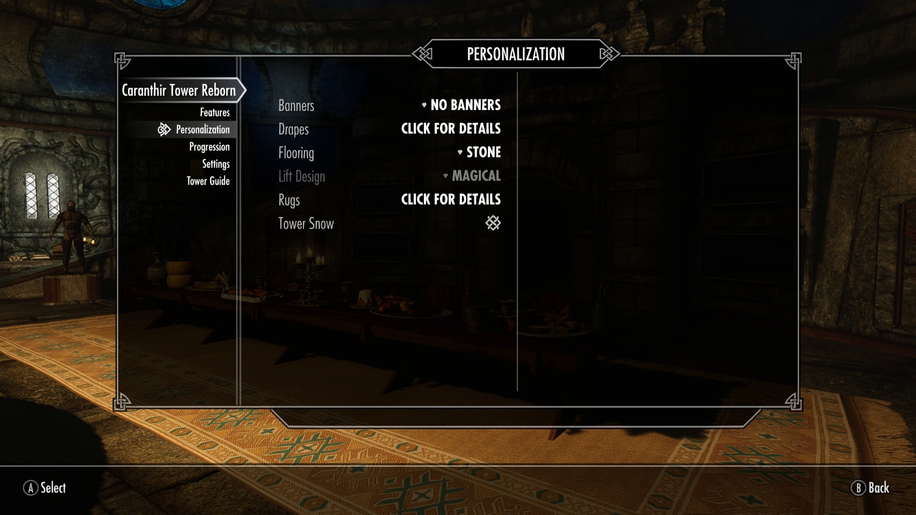
# - Set the Banners option to Custom Banner and accept the confirmation
pyautogui.press('Right')
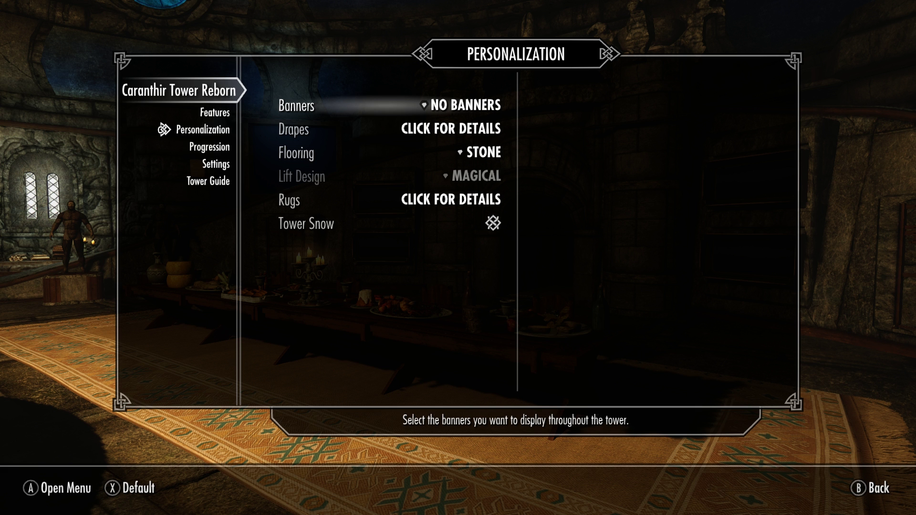
pyautogui.press('Return')
pyautogui.press('Down')
pyautogui.press('Down')
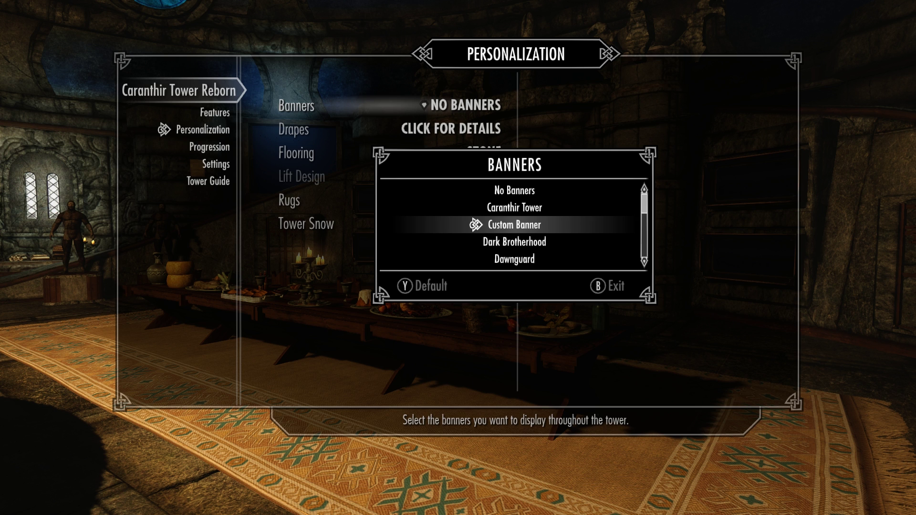
pyautogui.press('Return')
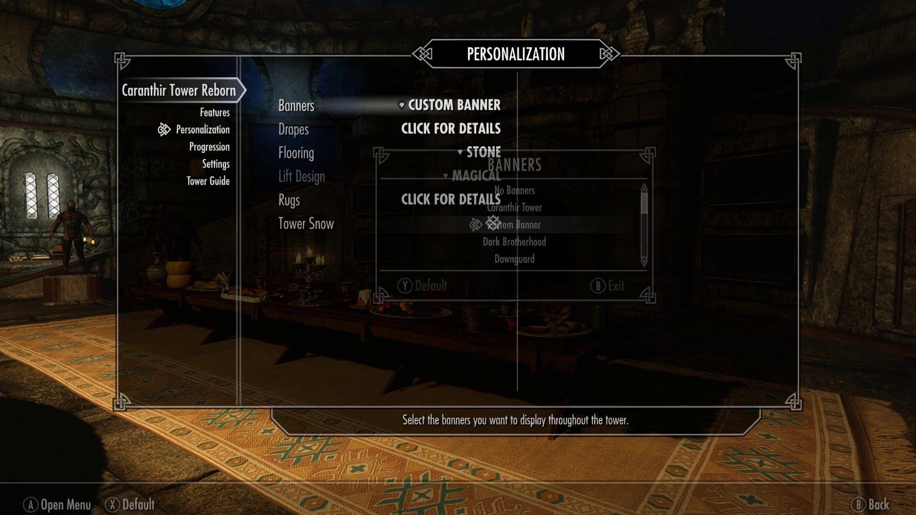
pyautogui.press('Return')
# - Exit the menus and walk over to view the tower's new red banners
pyautogui.press('Escape')
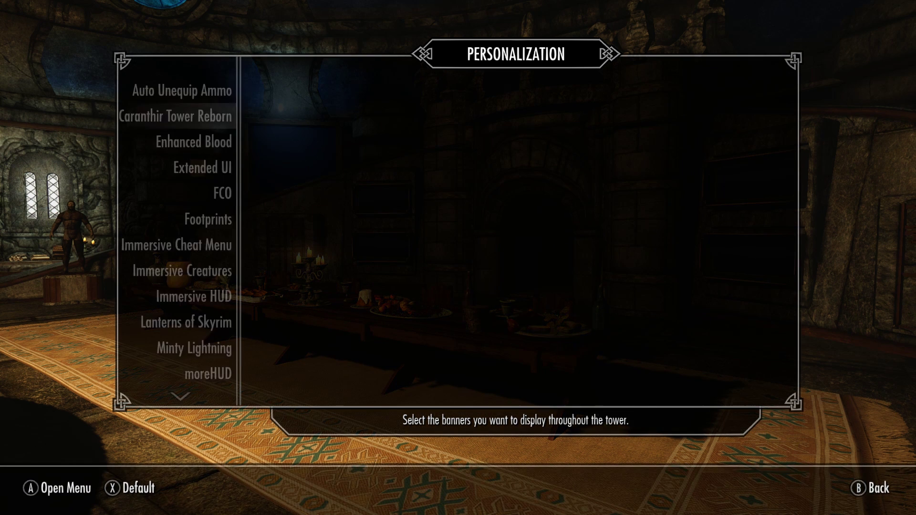
pyautogui.press('Escape')
pyautogui.press('Escape')
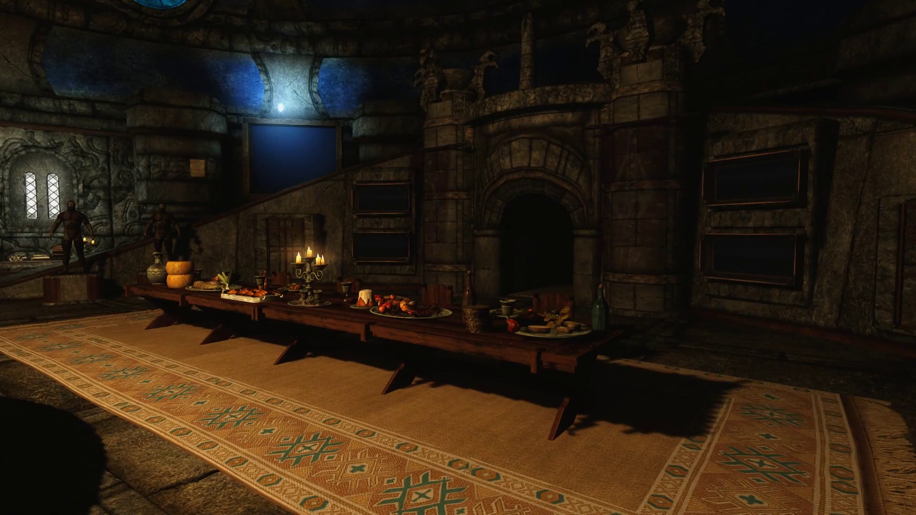
pyautogui.press('w')
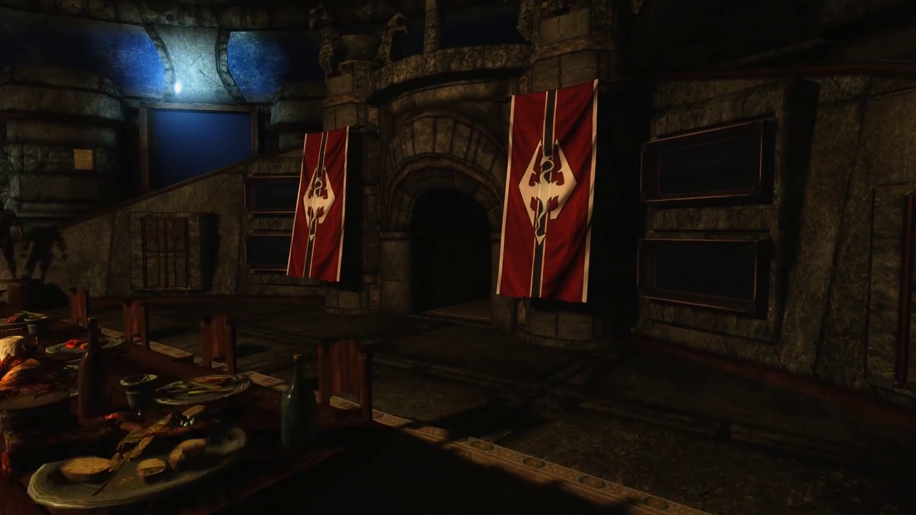
pyautogui.press('w')
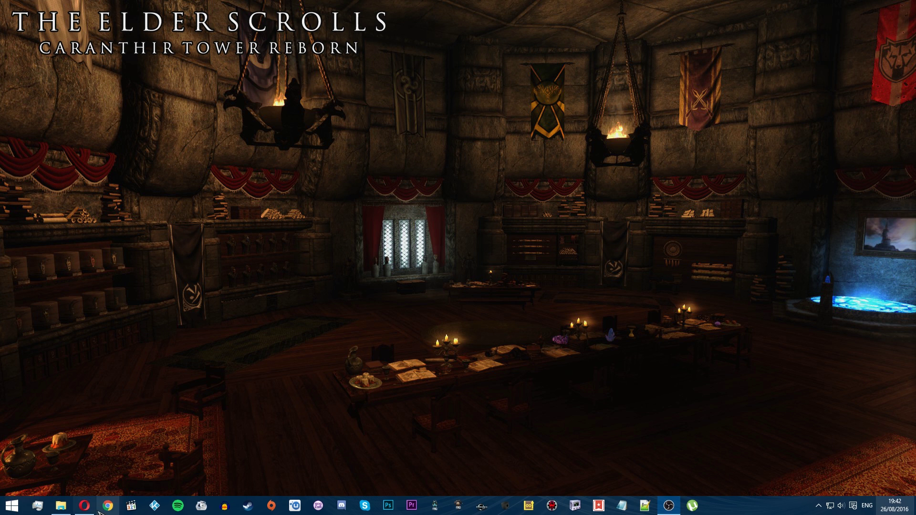
# - Bring up Opera showing the MultiXwm page on Nexus Mods
pyautogui.click(84, 509)
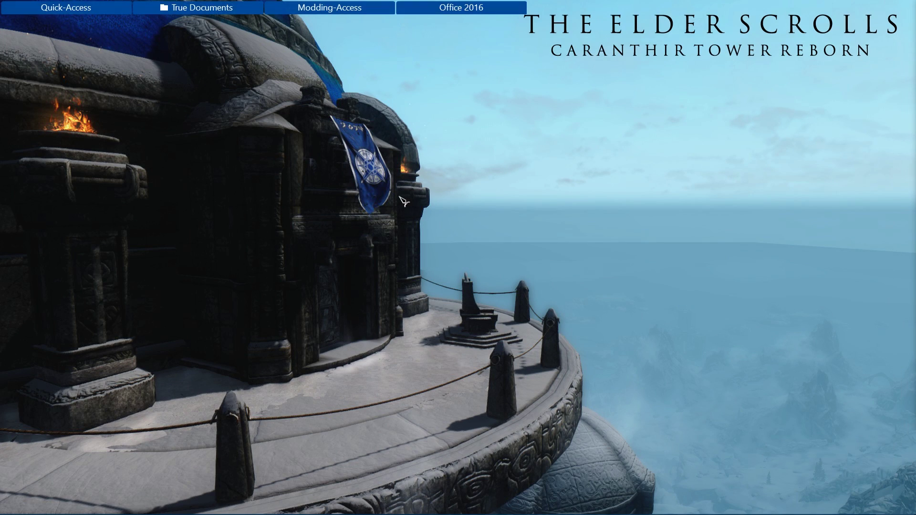
# - Launch MultiXwm.exe from Skyrim\MultiXwm, close Explorer, and centre the MultiXwm window
pyautogui.moveTo(339, 10)
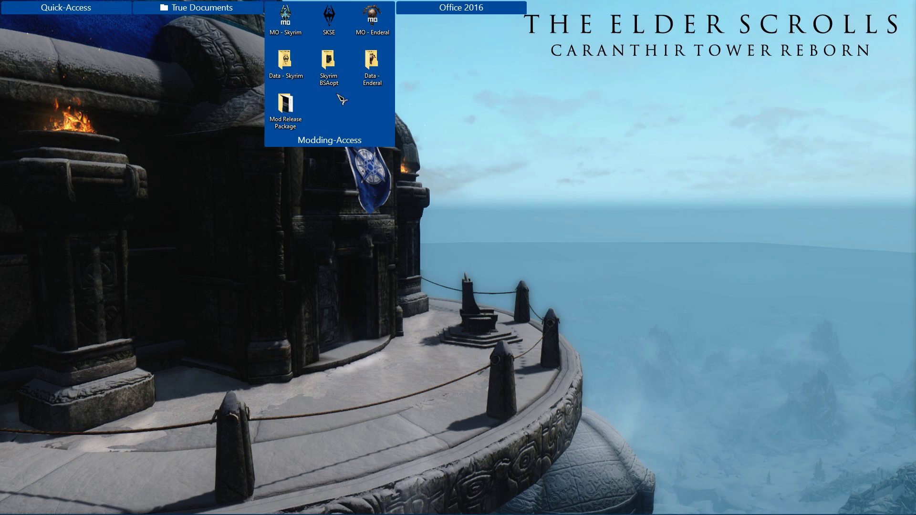
pyautogui.doubleClick(286, 61)
pyautogui.click(423, 133)
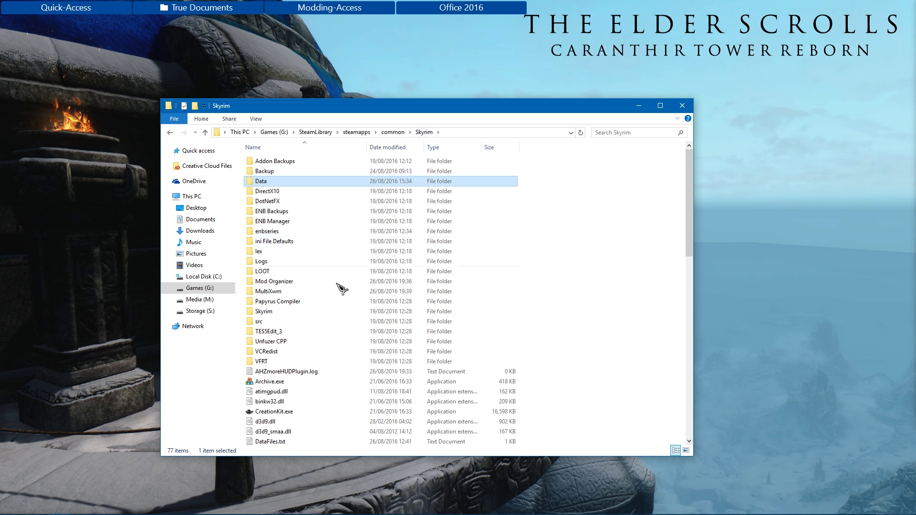
pyautogui.click(288, 292)
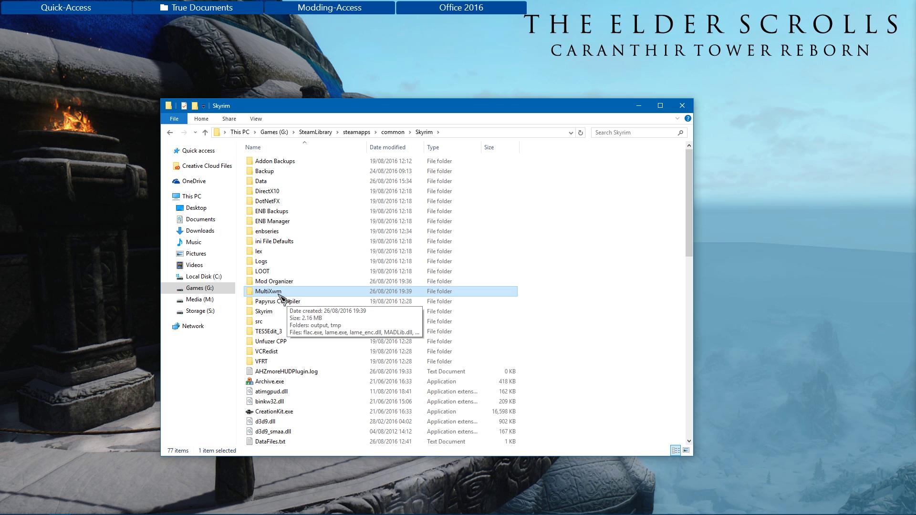
pyautogui.doubleClick(280, 294)
pyautogui.click(282, 222)
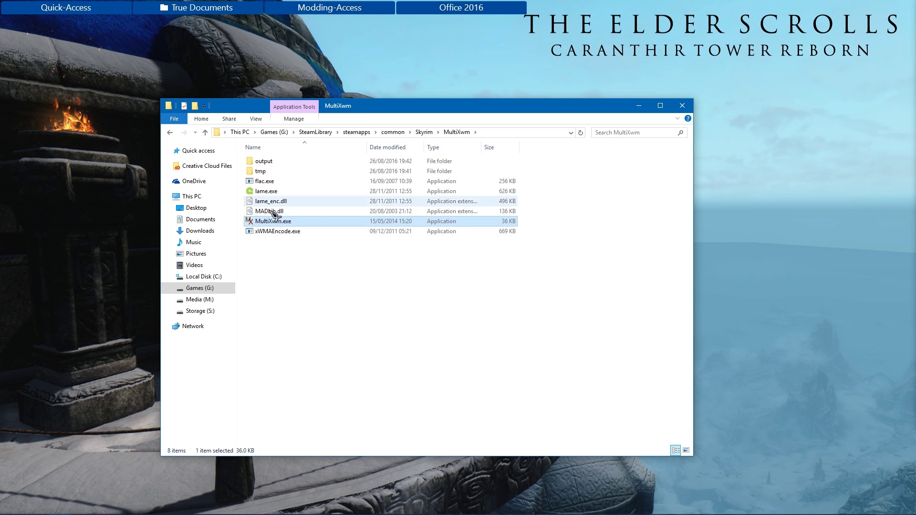
pyautogui.doubleClick(285, 224)
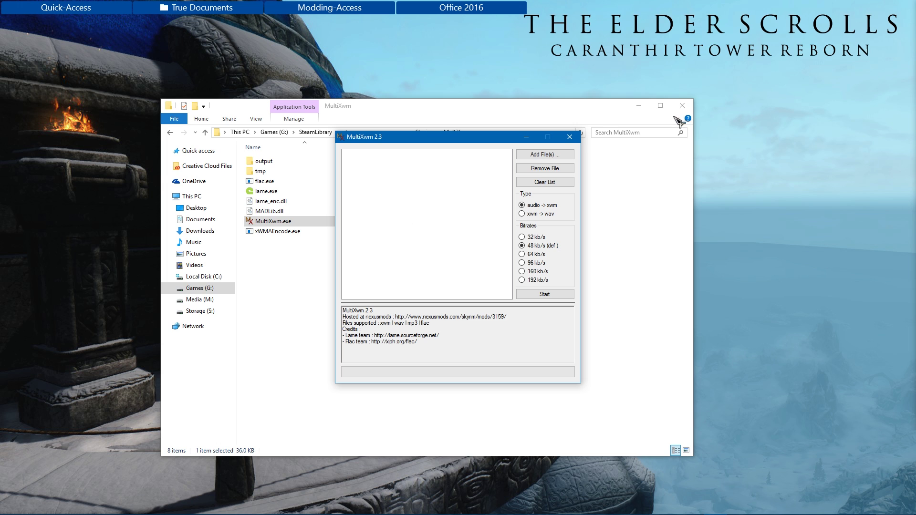
pyautogui.click(681, 106)
pyautogui.moveTo(408, 137); pyautogui.dragTo(473, 148)
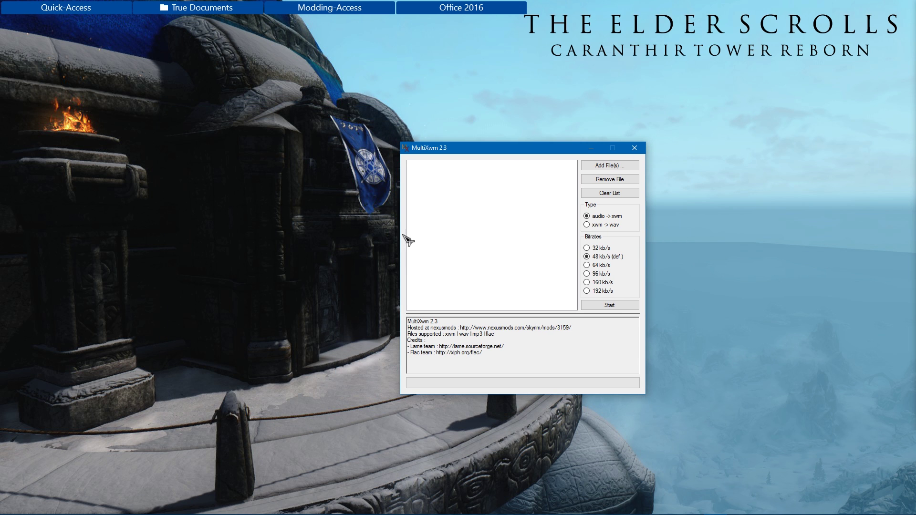
# - Select the Lino Rise tracks Inspire II through Ion Trust and copy them
pyautogui.click(63, 505)
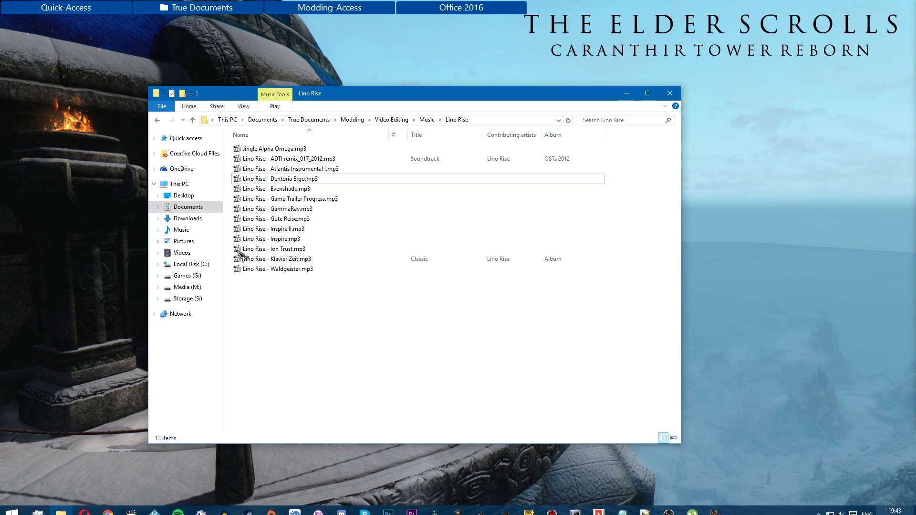
pyautogui.click(299, 229)
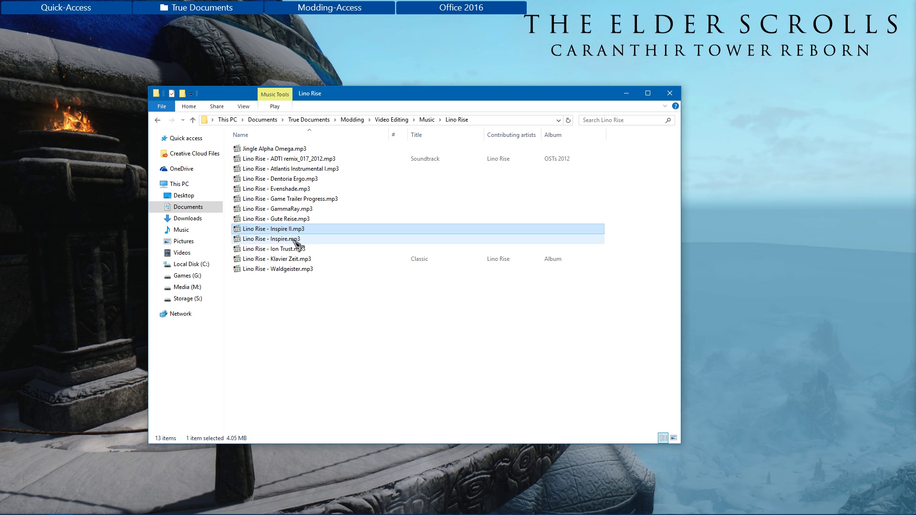
pyautogui.keyDown('shift'); pyautogui.click(296, 249); pyautogui.keyUp('shift')
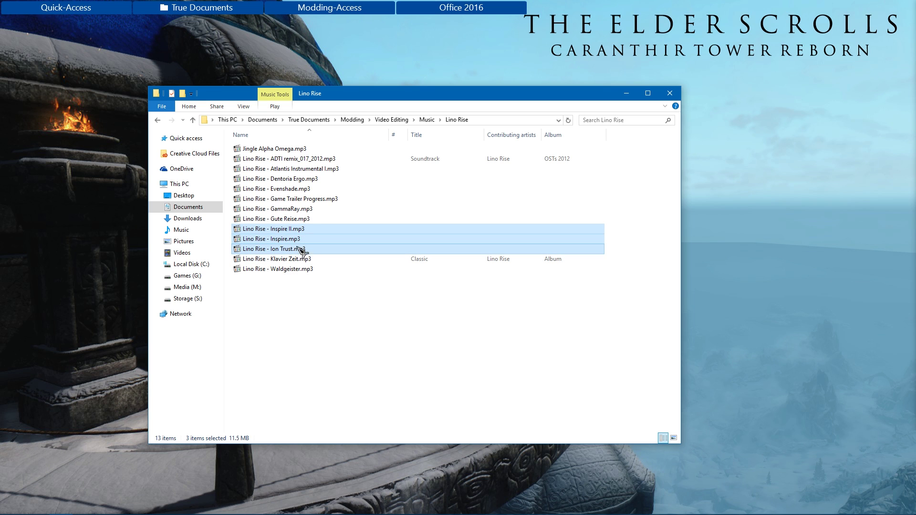
pyautogui.rightClick(286, 239)
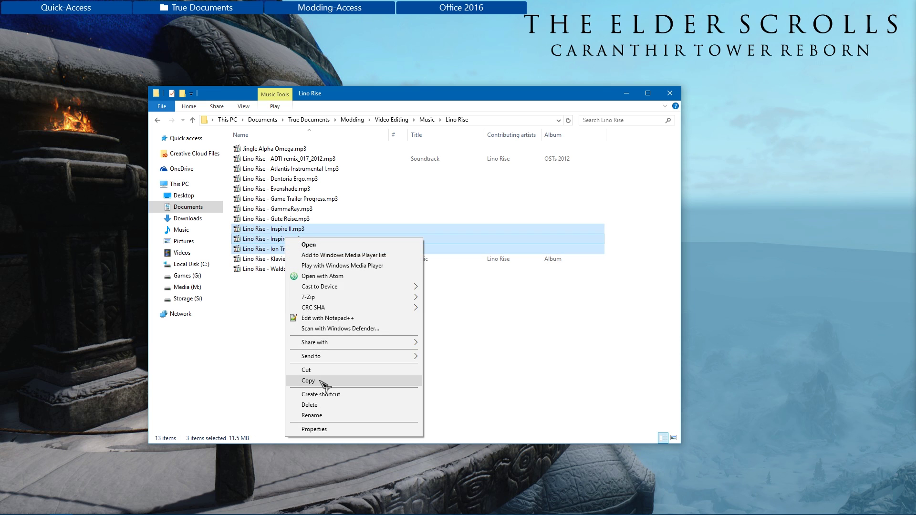
pyautogui.click(327, 377)
# - Paste the three tracks onto the desktop and close the Lino Rise folder window
pyautogui.click(82, 299)
pyautogui.rightClick(82, 298)
pyautogui.click(122, 350)
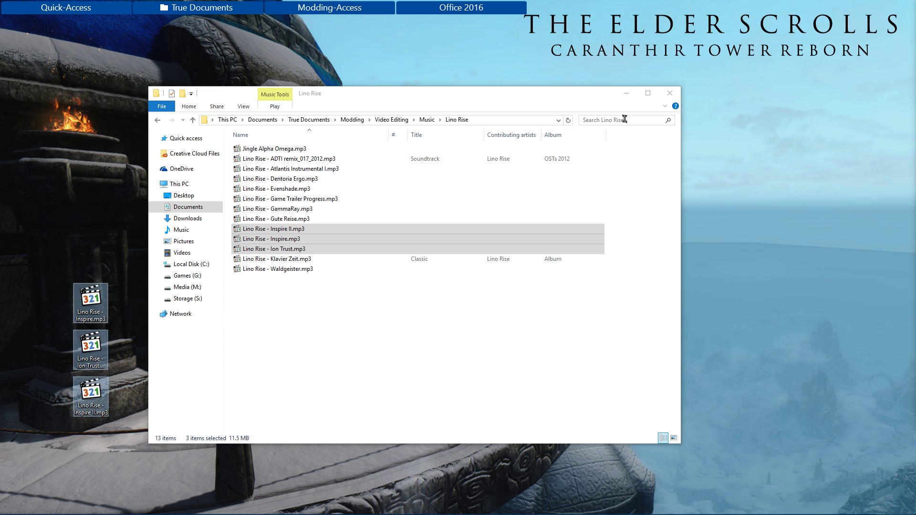
pyautogui.click(670, 93)
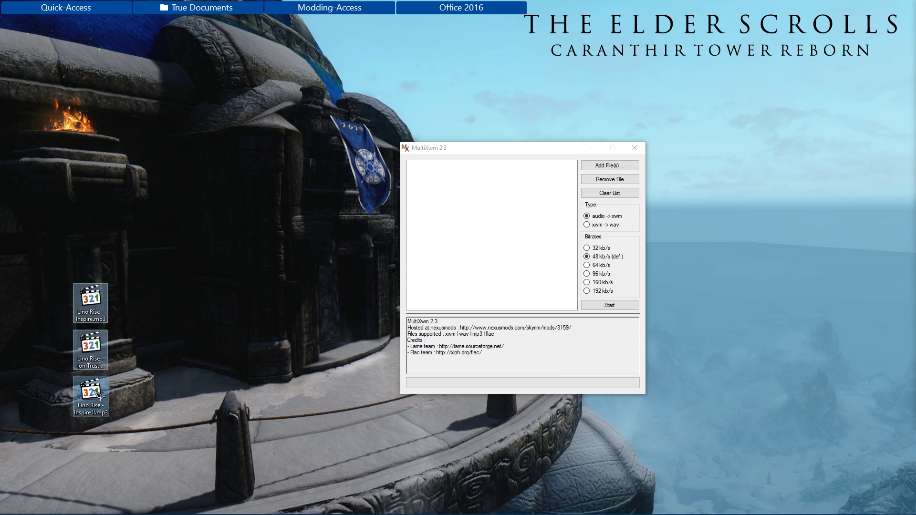
# - Convert the Inspire II, Inspire and Ion Trust desktop MP3s to XWM at 48 kb/s in MultiXwm
pyautogui.moveTo(99, 396); pyautogui.dragTo(40, 350)
pyautogui.click(605, 166)
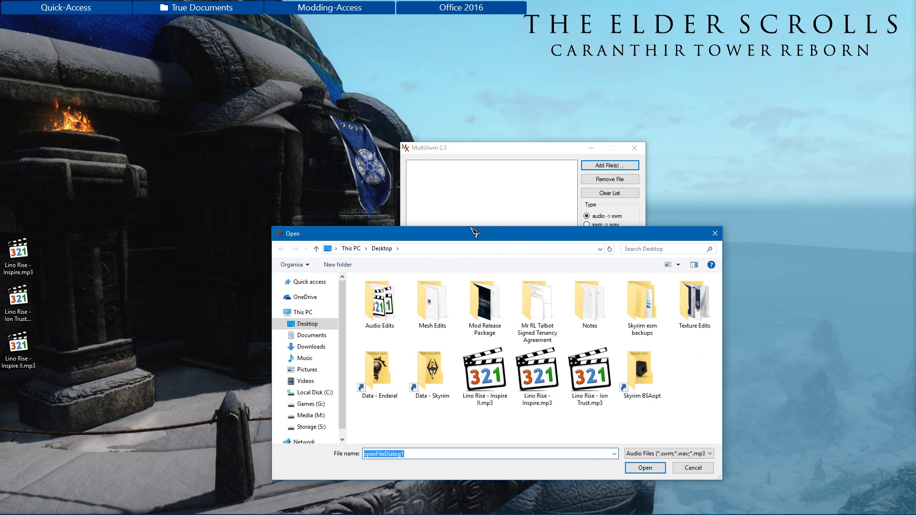
pyautogui.click(496, 370)
pyautogui.keyDown('ctrl'); pyautogui.click(545, 377); pyautogui.keyUp('ctrl')
pyautogui.keyDown('ctrl'); pyautogui.click(585, 380); pyautogui.keyUp('ctrl')
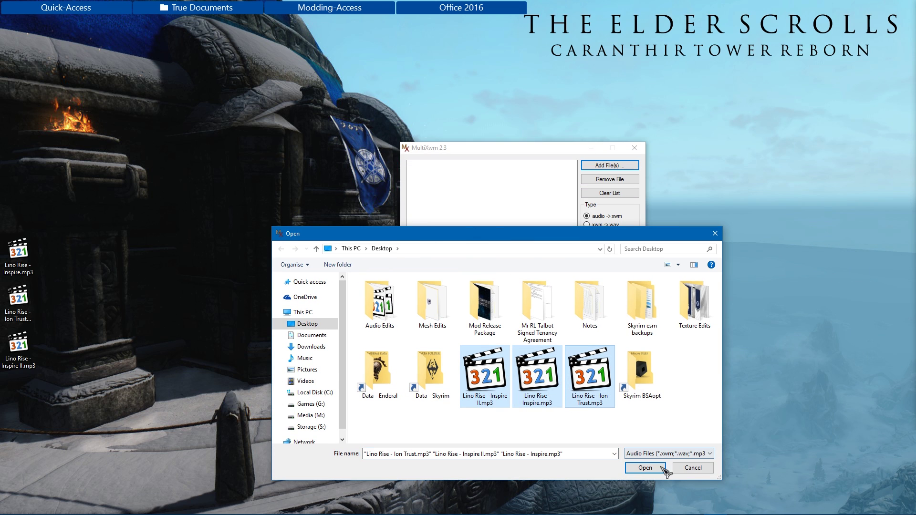
pyautogui.click(645, 468)
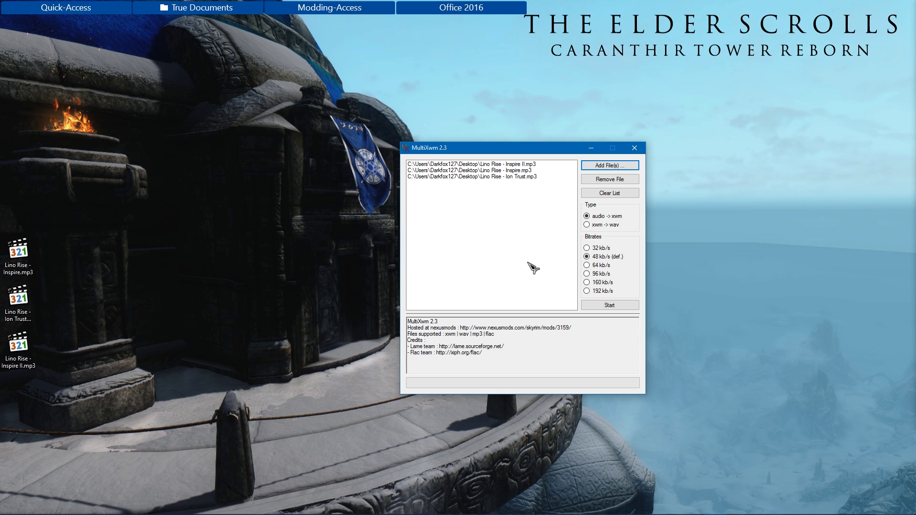
pyautogui.click(602, 306)
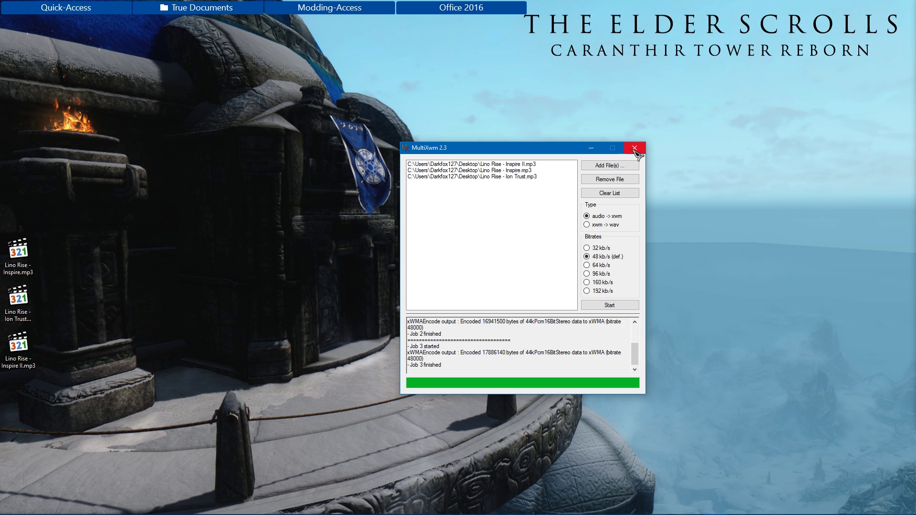
pyautogui.click(635, 148)
# - Browse from Skyrim's Data folder to MultiXwm\output and select the three XWM files
pyautogui.moveTo(377, 19)
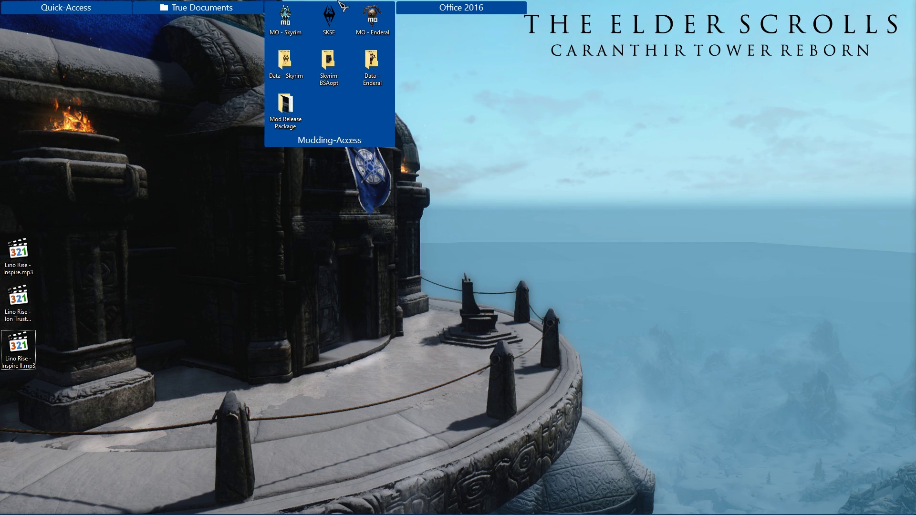
pyautogui.doubleClick(300, 60)
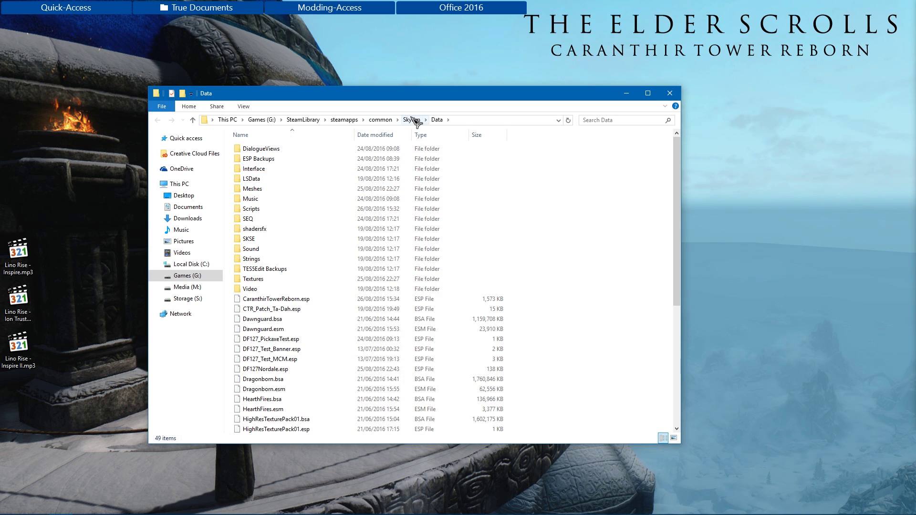
pyautogui.click(410, 119)
pyautogui.doubleClick(270, 279)
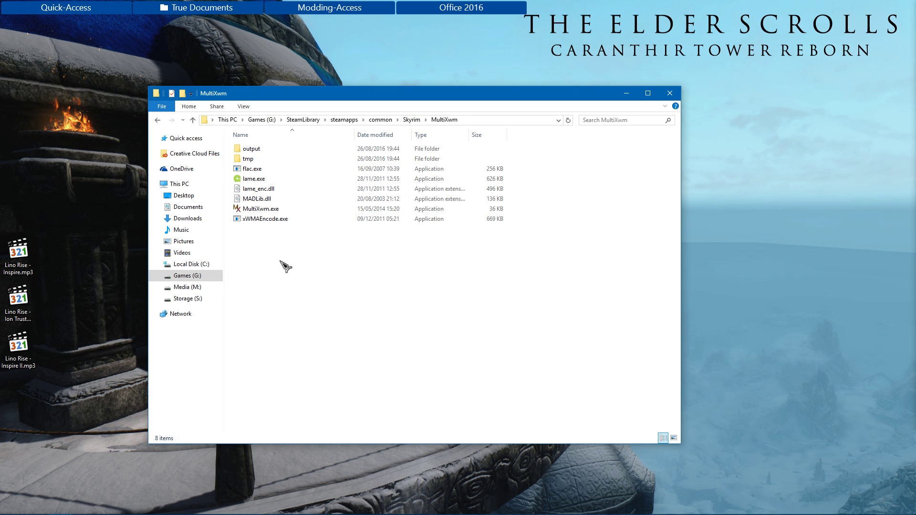
pyautogui.doubleClick(251, 149)
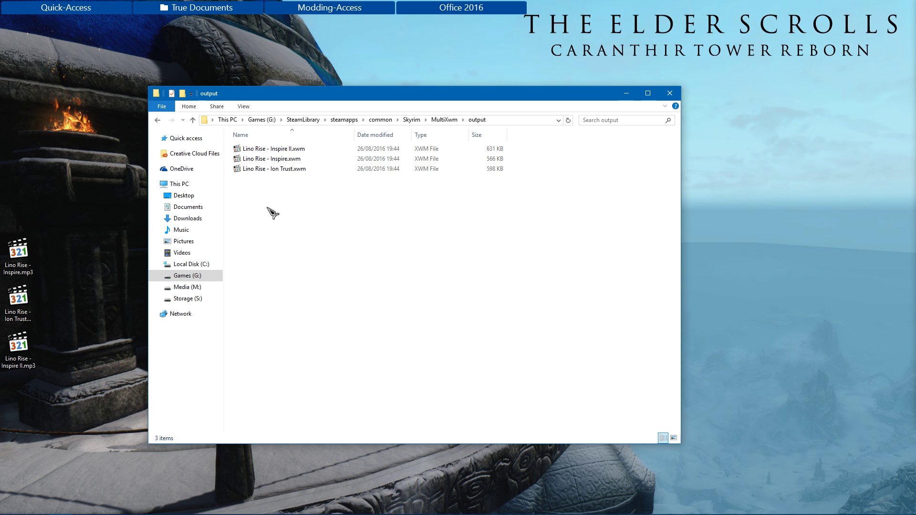
pyautogui.moveTo(279, 210)
pyautogui.mouseDown()
pyautogui.moveTo(287, 157)
pyautogui.moveTo(292, 201)
pyautogui.mouseUp()
pyautogui.moveTo(378, 99); pyautogui.dragTo(491, 135)
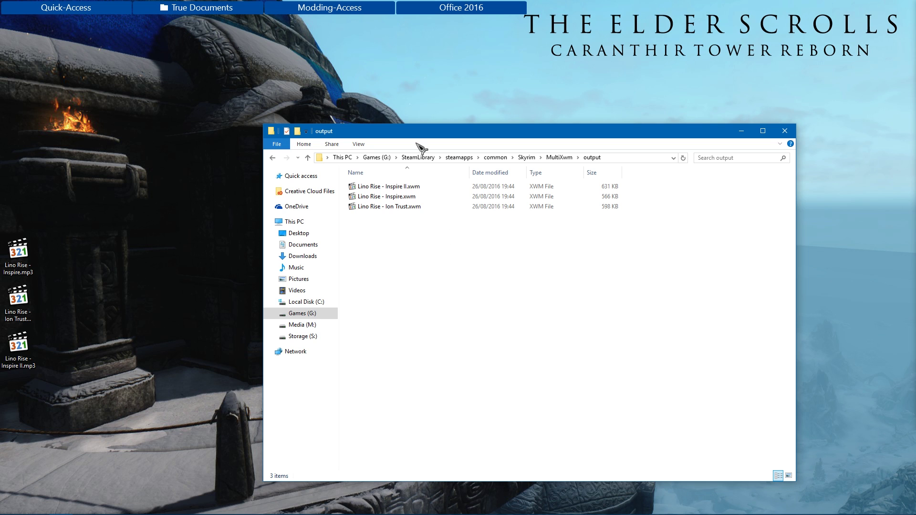
# - Open Skyrim's Data folder in a second window and go into its Music folder
pyautogui.moveTo(347, 11)
pyautogui.doubleClick(286, 63)
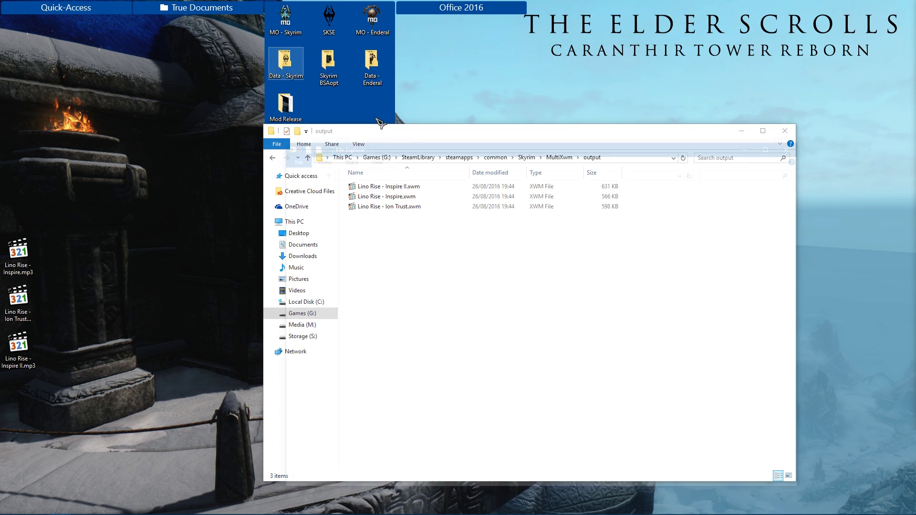
pyautogui.moveTo(460, 150); pyautogui.dragTo(279, 95)
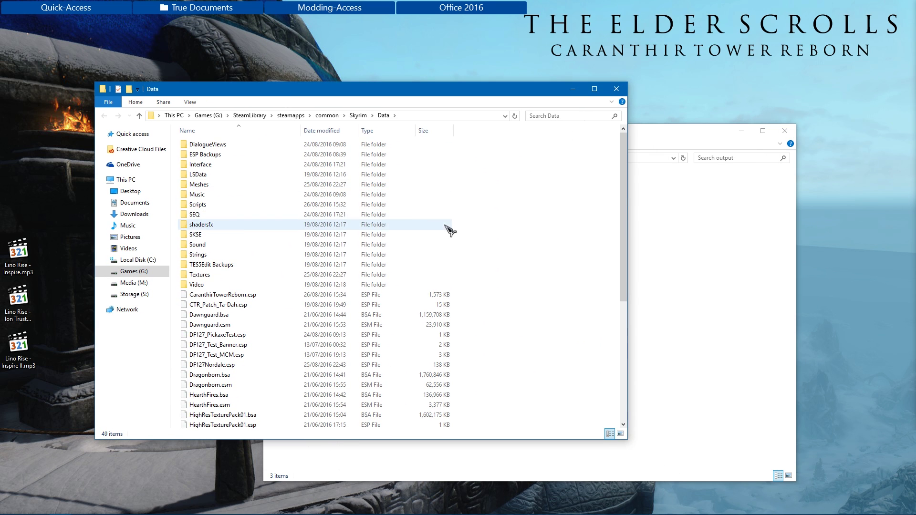
pyautogui.click(225, 195)
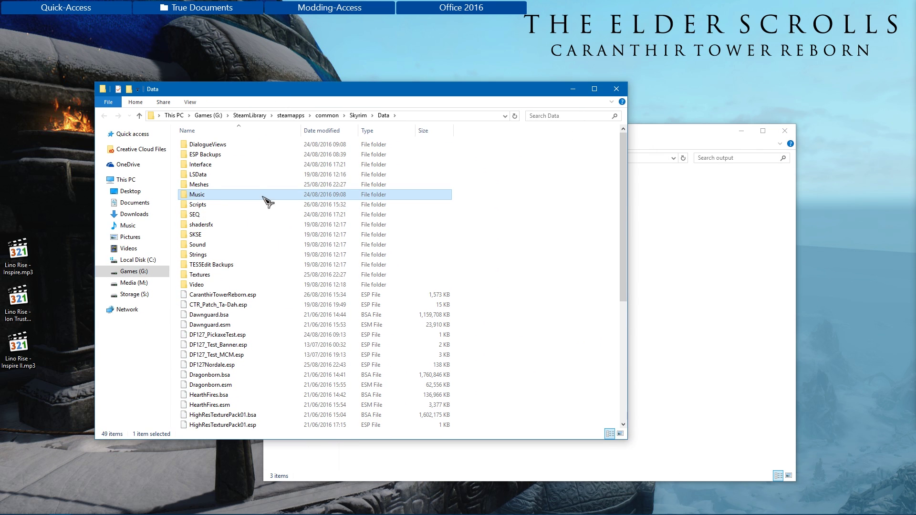
pyautogui.moveTo(248, 200); pyautogui.dragTo(206, 196)
pyautogui.doubleClick(292, 198)
# - Open the CTR folder and select all six CTR_Music_Custom Day and Night tracks
pyautogui.click(225, 143)
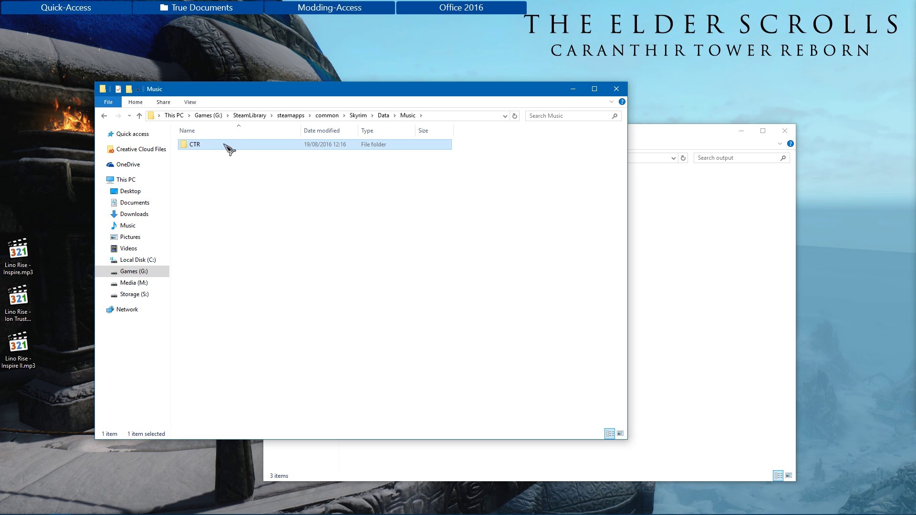
pyautogui.doubleClick(225, 145)
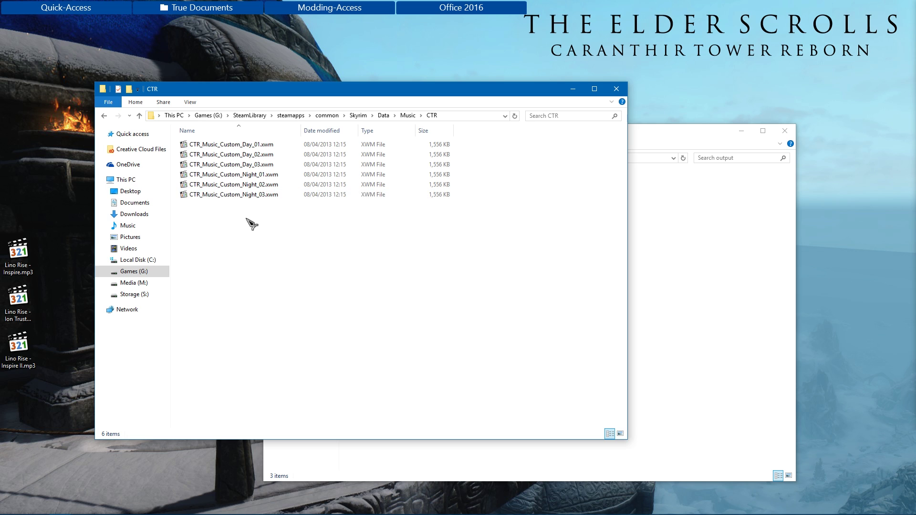
pyautogui.moveTo(246, 218); pyautogui.dragTo(258, 127)
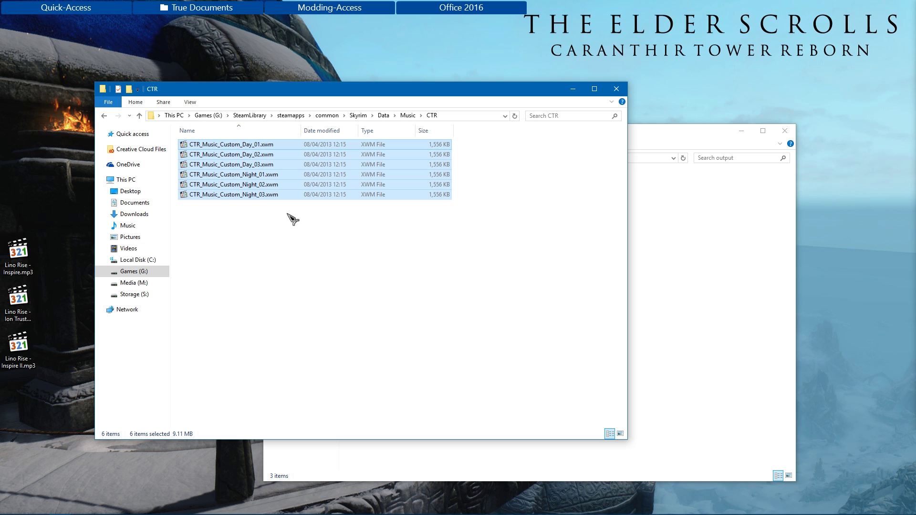
# - Select the Day_01, Day_03 and Night_03 tracks individually to check their names
pyautogui.click(237, 217)
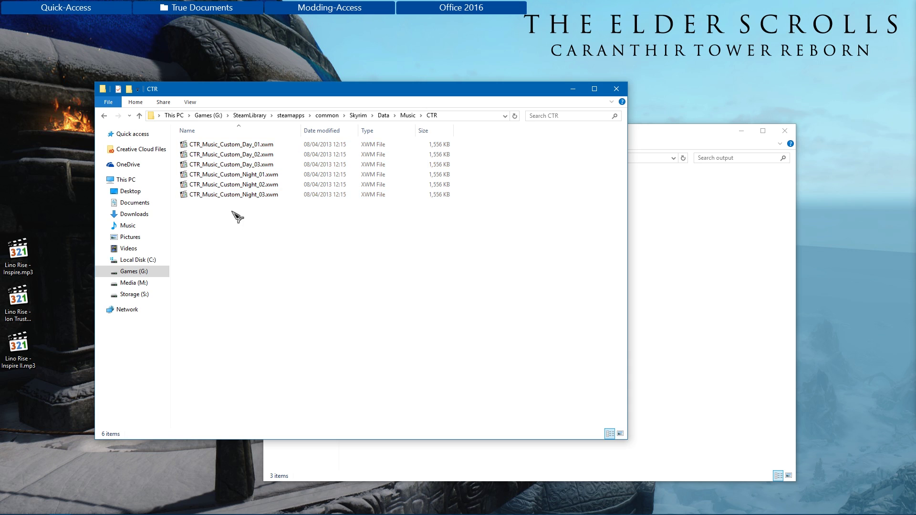
pyautogui.click(234, 155)
pyautogui.click(231, 165)
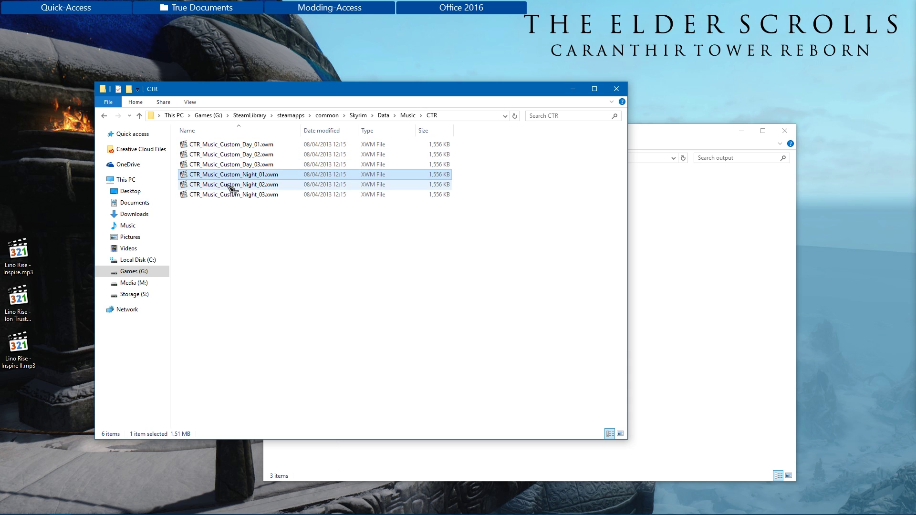
pyautogui.click(230, 195)
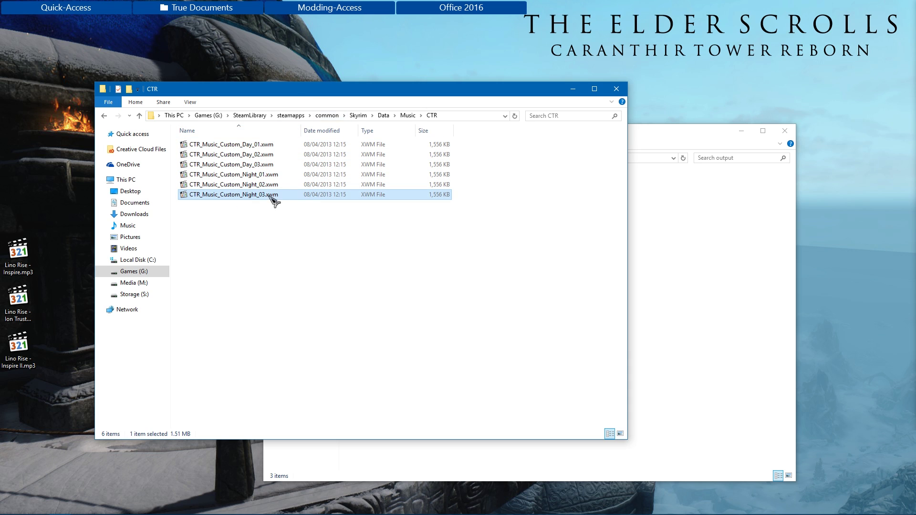
pyautogui.click(269, 221)
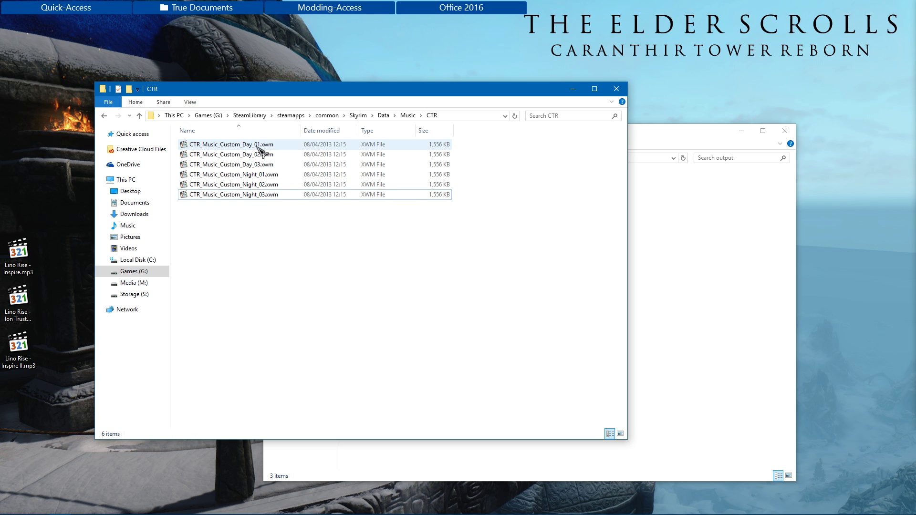
pyautogui.click(258, 145)
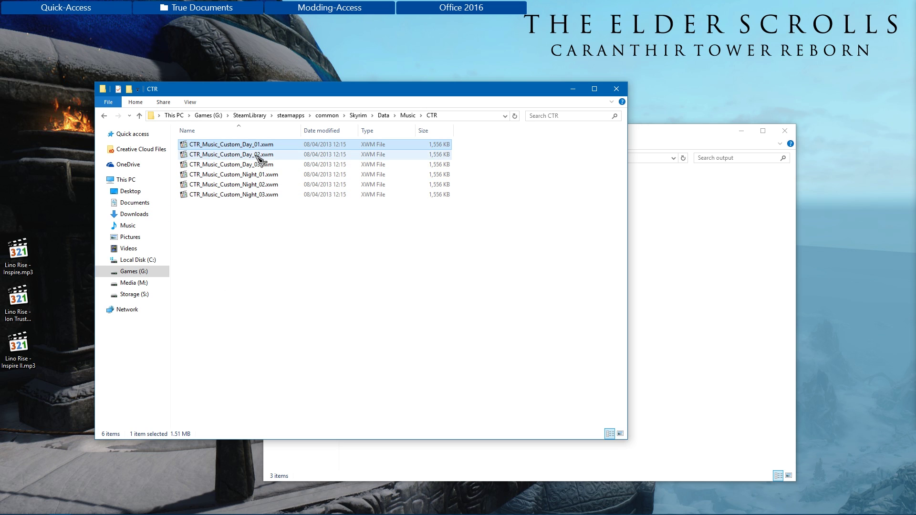
pyautogui.click(273, 220)
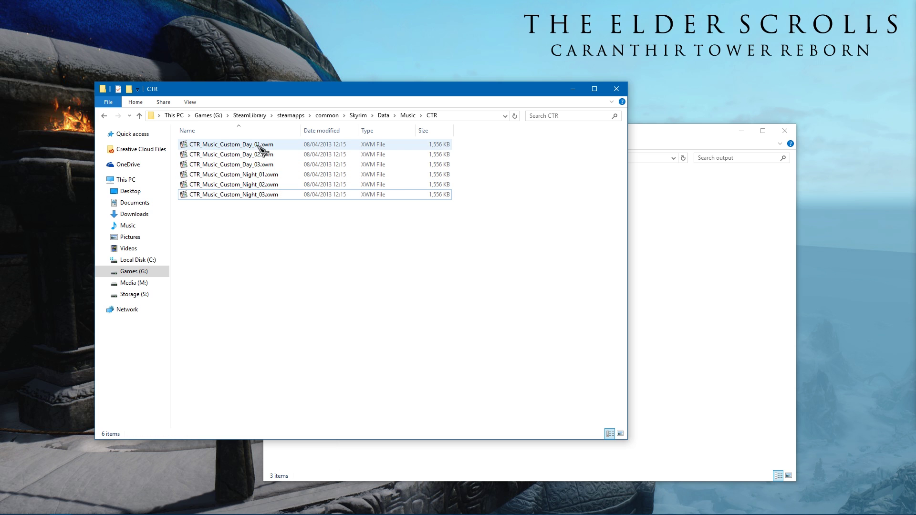
pyautogui.click(262, 164)
pyautogui.click(239, 213)
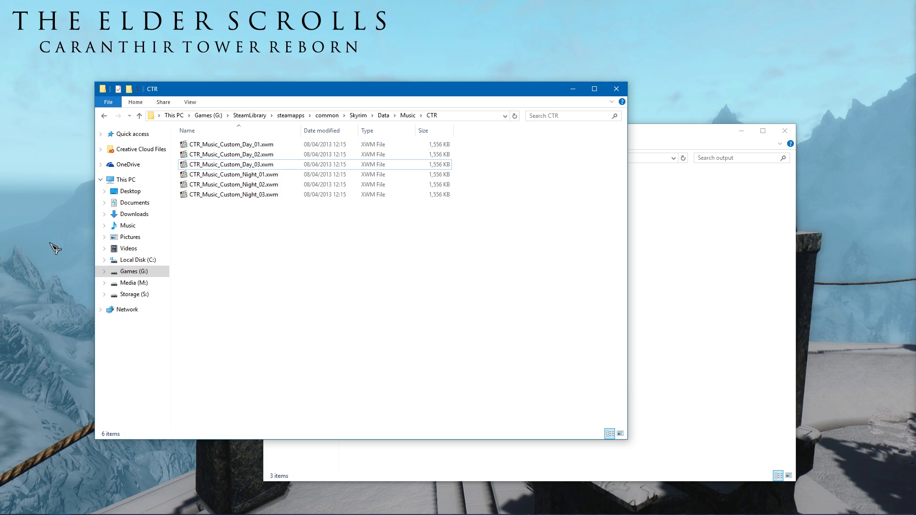
pyautogui.doubleClick(55, 248)
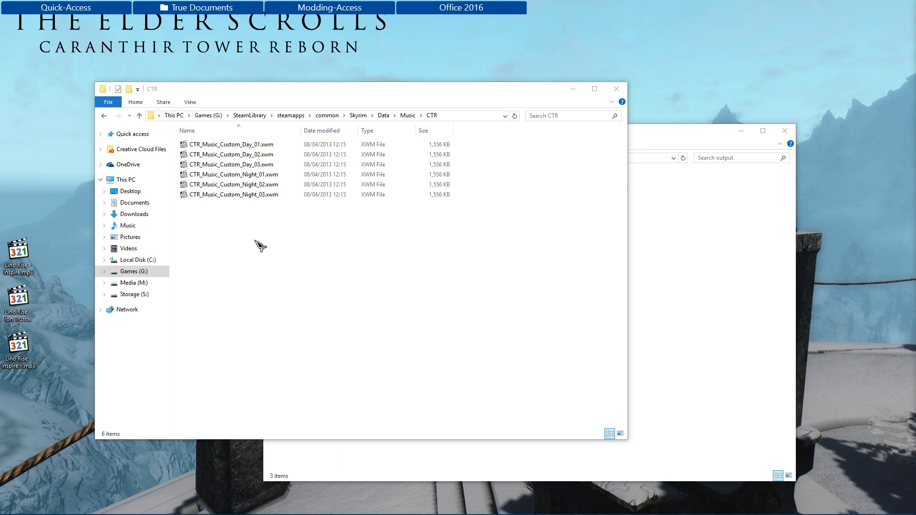
# - Rename the desktop Inspire MP3 to CTR_Music_Custom_Day_01, using the original Day_01 name
pyautogui.rightClick(212, 144)
pyautogui.click(237, 297)
pyautogui.hotkey('ctrl', 'c')
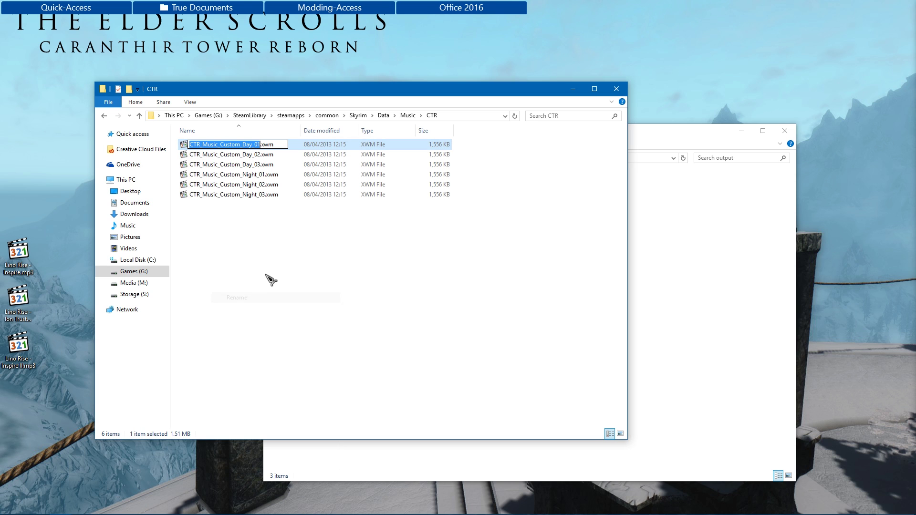
pyautogui.click(267, 309)
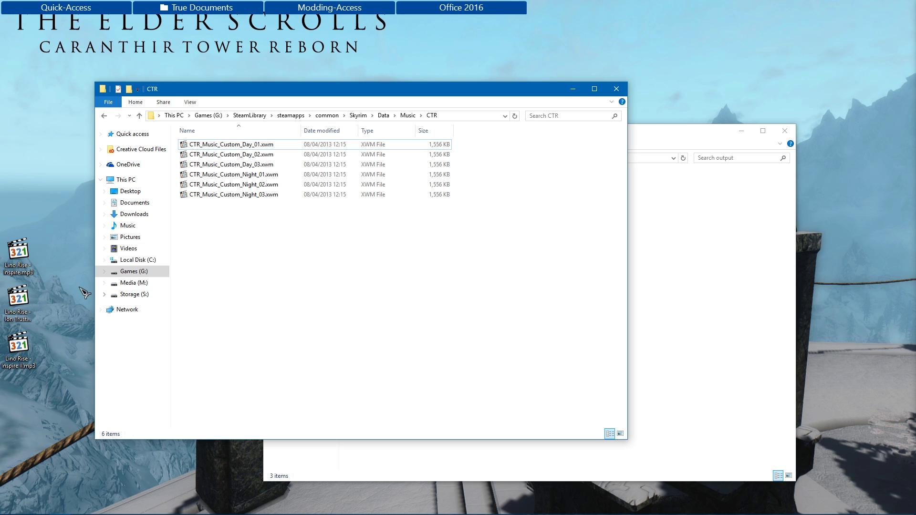
pyautogui.rightClick(25, 268)
pyautogui.click(82, 481)
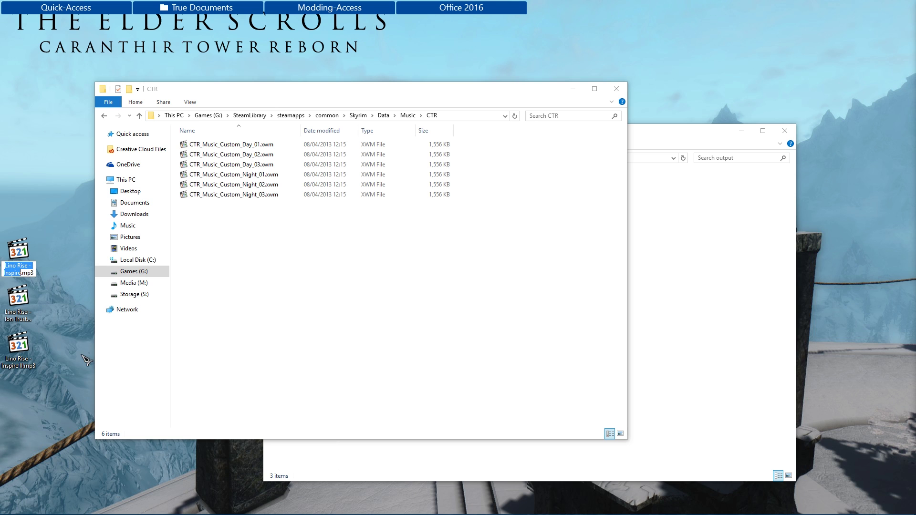
pyautogui.hotkey('ctrl', 'v')
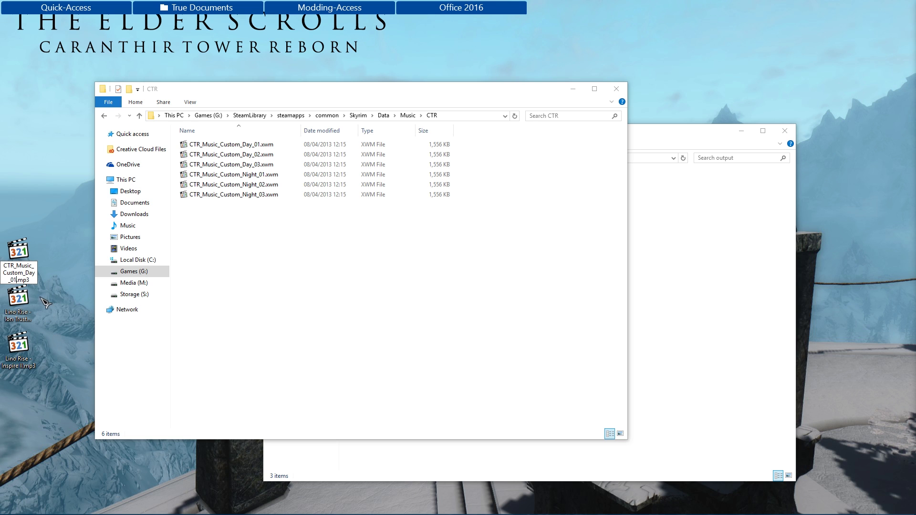
pyautogui.press('Return')
# - Rename the converted Inspire II track to CTR_Music_Custom_Day_01
pyautogui.click(677, 280)
pyautogui.rightClick(392, 187)
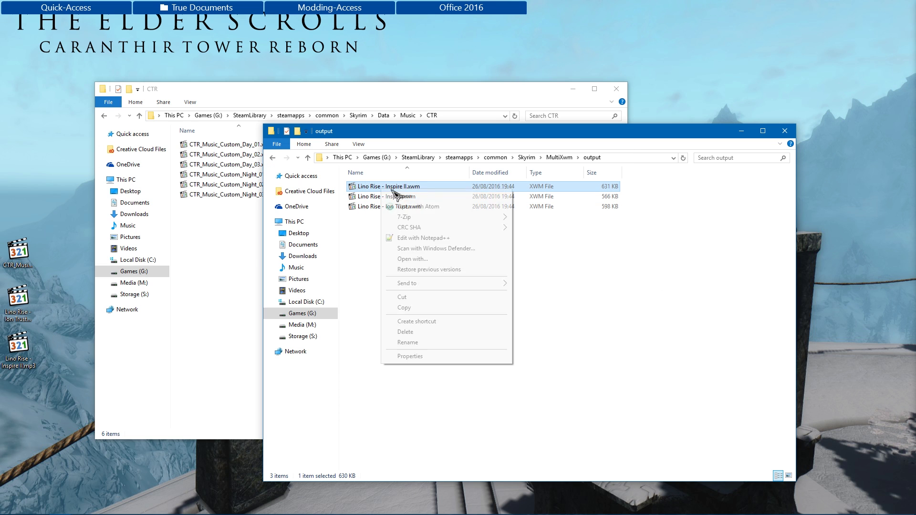
pyautogui.click(432, 343)
pyautogui.hotkey('ctrl', 'v')
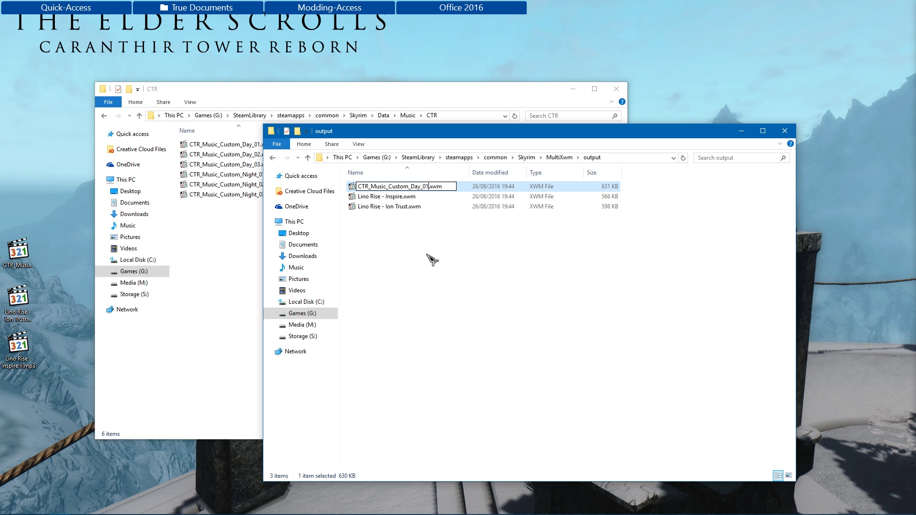
pyautogui.press('Return')
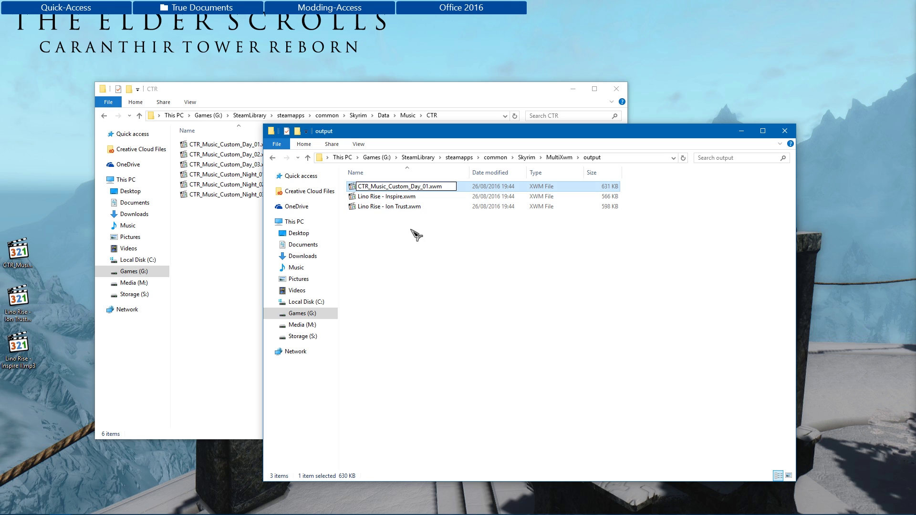
# - Rename the Inspire track to CTR_Music_Custom_Day_02, copying the name from the original Day_02 file
pyautogui.rightClick(210, 155)
pyautogui.click(267, 311)
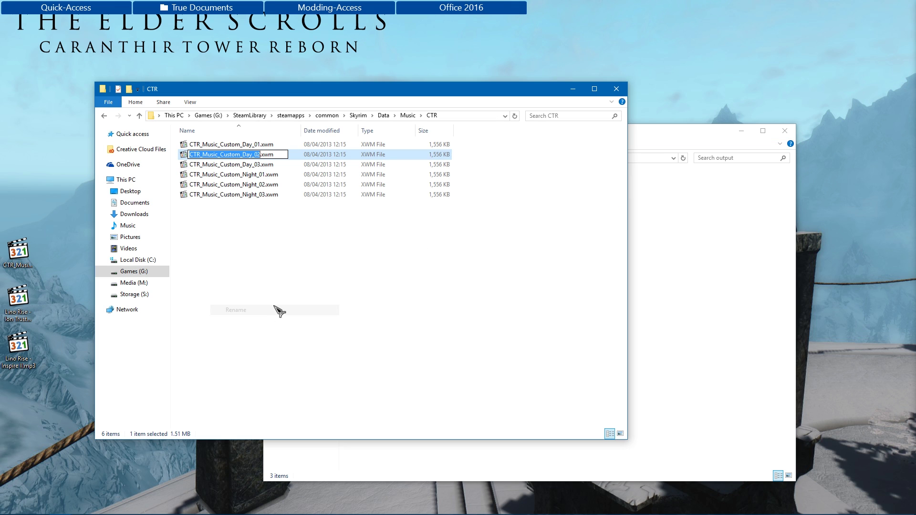
pyautogui.press('super')
pyautogui.press('Escape')
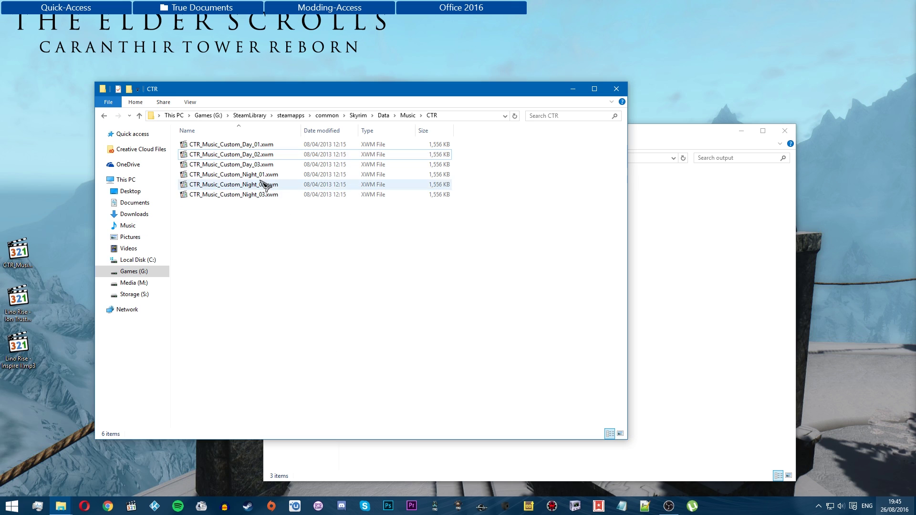
pyautogui.rightClick(258, 154)
pyautogui.click(319, 309)
pyautogui.hotkey('ctrl', 'c')
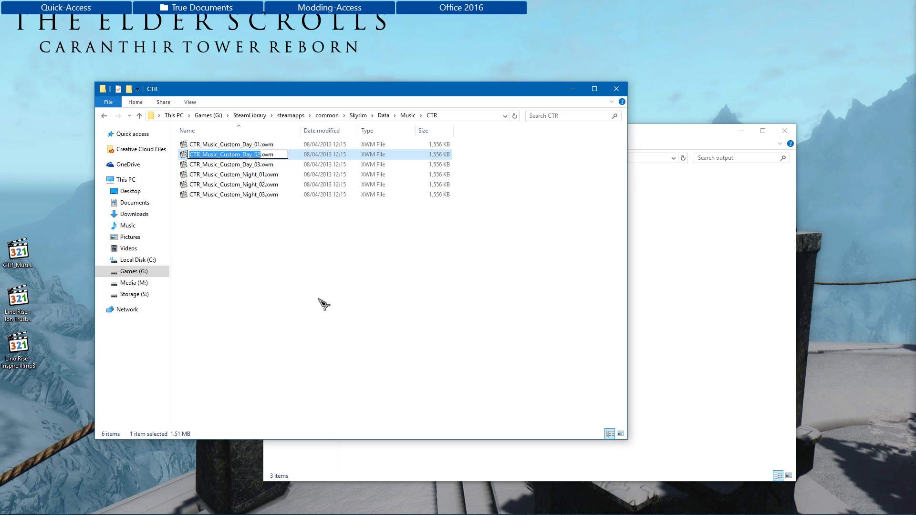
pyautogui.click(361, 307)
pyautogui.hotkey('alt', 'Tab')
pyautogui.click(389, 197)
pyautogui.rightClick(389, 197)
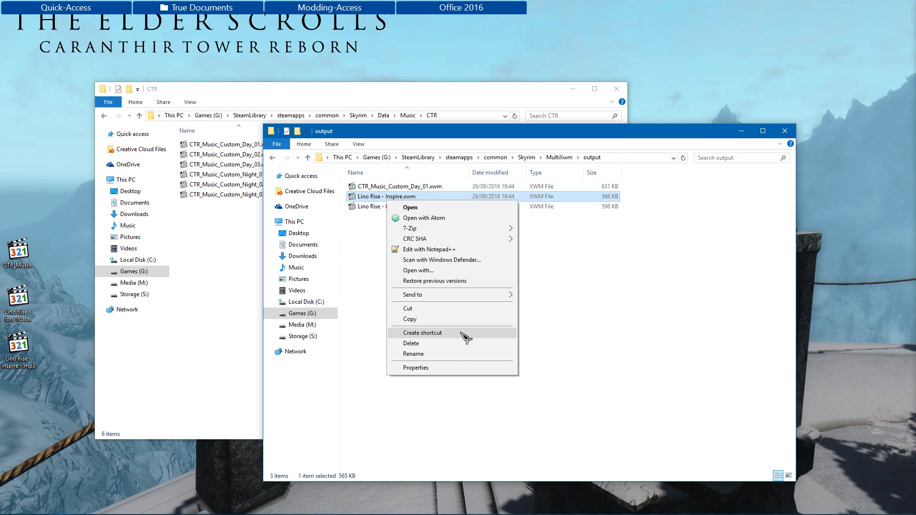
pyautogui.click(450, 358)
pyautogui.hotkey('ctrl', 'v')
pyautogui.press('Return')
# - Rename the Ion Trust track to CTR_Music_Custom_Day_03, copying the original Day_03 name
pyautogui.hotkey('alt', 'Tab')
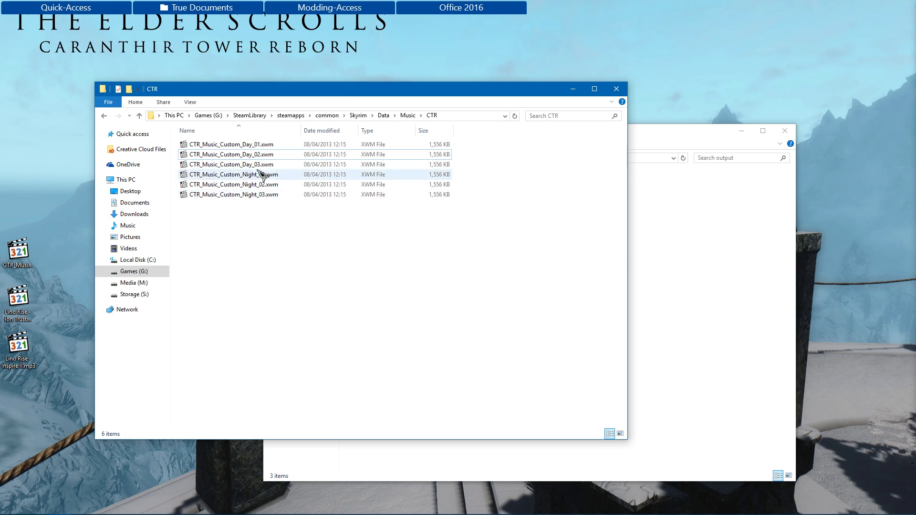
pyautogui.rightClick(257, 165)
pyautogui.click(325, 323)
pyautogui.hotkey('ctrl', 'c')
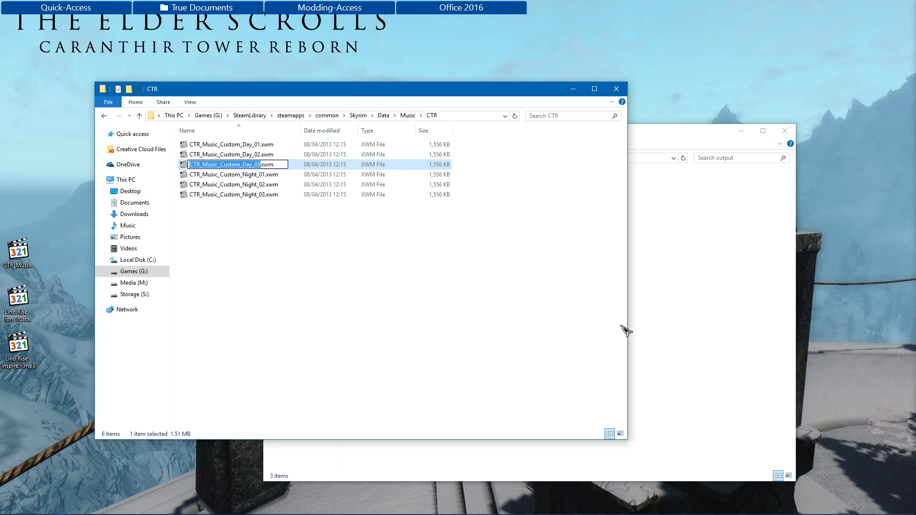
pyautogui.hotkey('alt', 'Tab')
pyautogui.click(424, 207)
pyautogui.rightClick(421, 207)
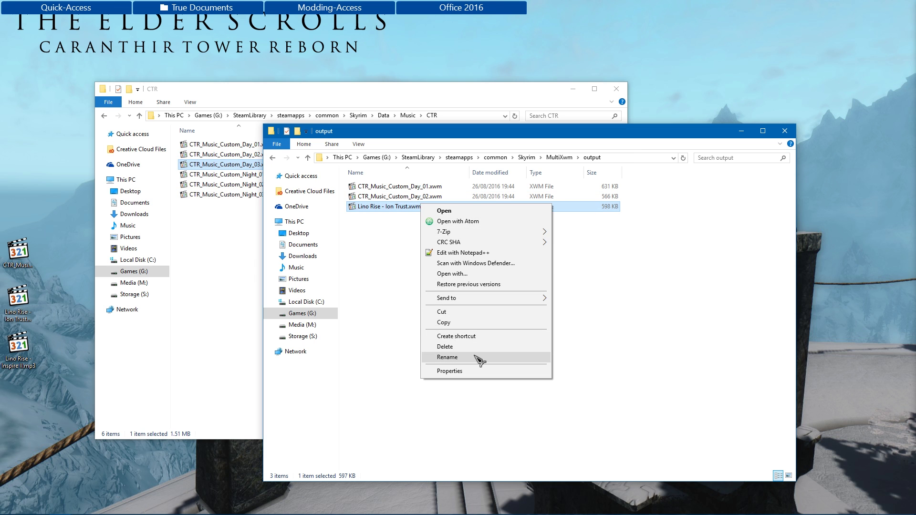
pyautogui.click(448, 357)
pyautogui.hotkey('ctrl', 'v')
pyautogui.press('Return')
# - Permanently delete the old desktop MP3s and copy the three renamed XWM tracks onto the desktop
pyautogui.hotkey('ctrl', 'a')
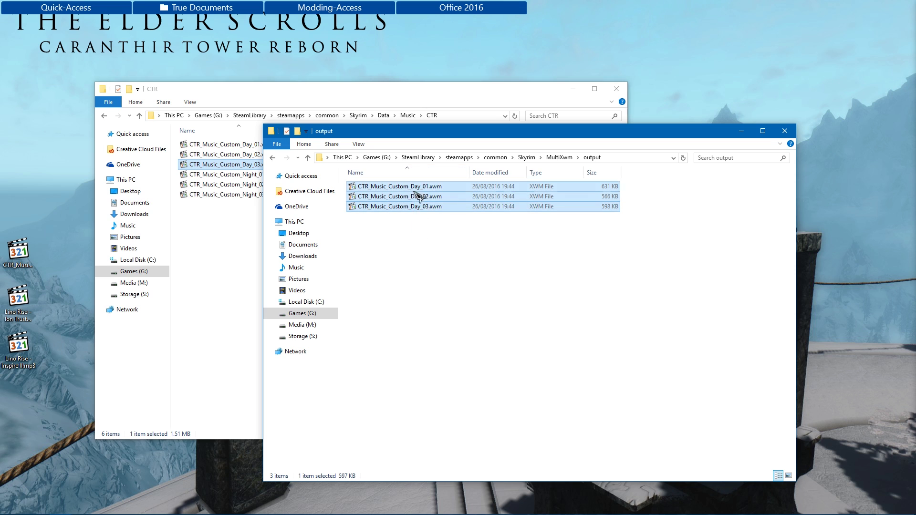
pyautogui.rightClick(418, 195)
pyautogui.click(446, 286)
pyautogui.moveTo(54, 206); pyautogui.dragTo(15, 363)
pyautogui.hotkey('shift', 'Delete')
pyautogui.press('Return')
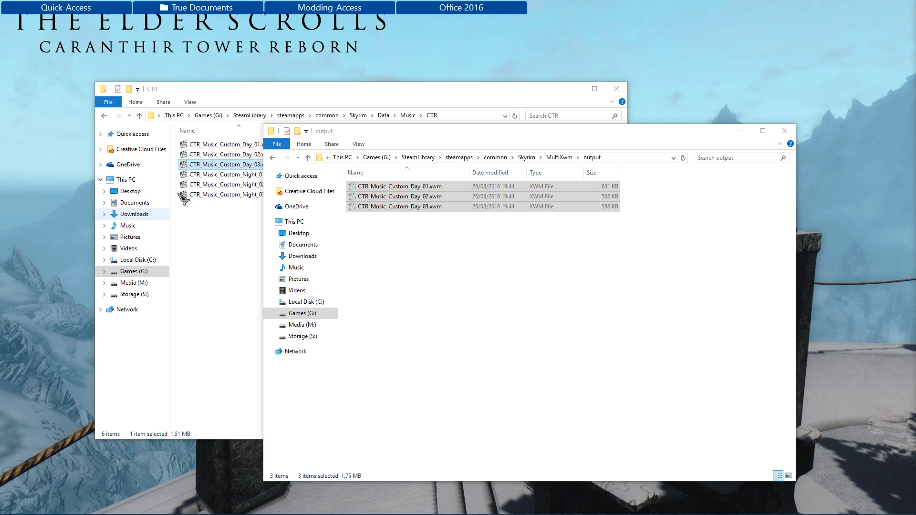
pyautogui.moveTo(423, 196); pyautogui.dragTo(5, 250)
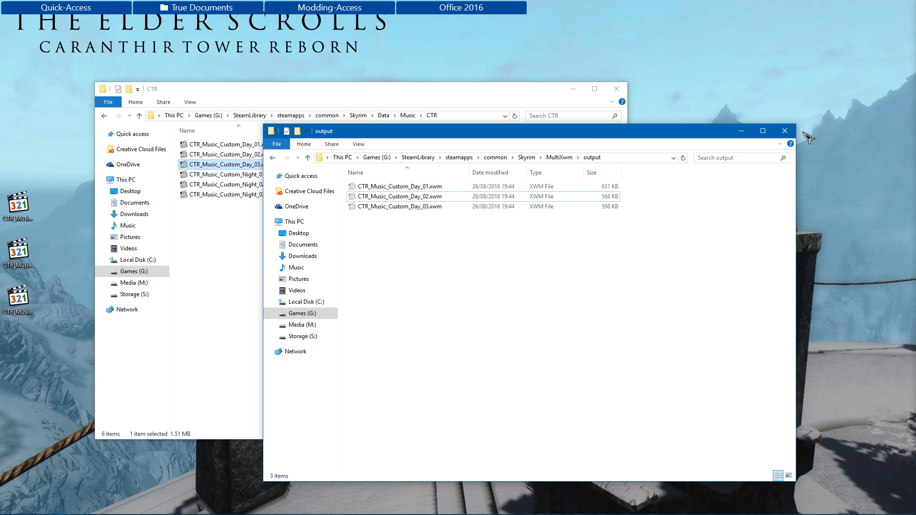
# - Close the output folder and reposition the game's CTR folder window
pyautogui.click(787, 132)
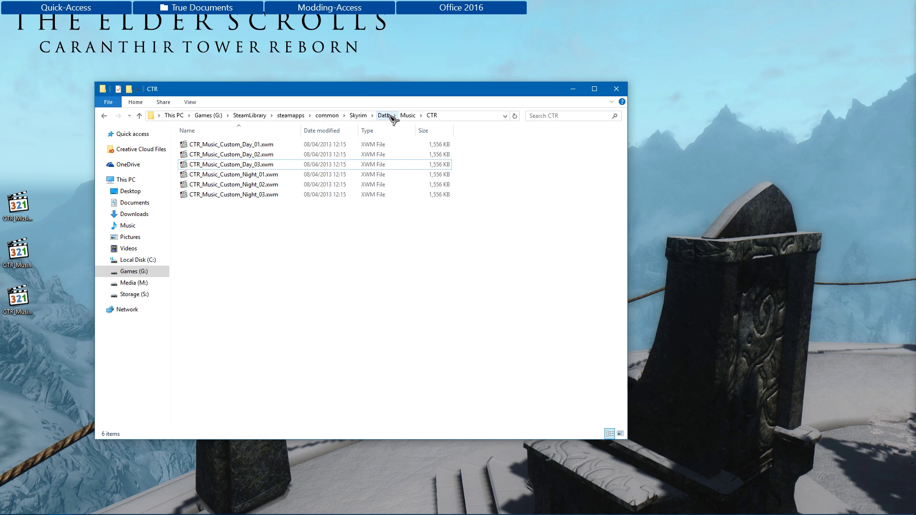
pyautogui.moveTo(430, 90); pyautogui.dragTo(515, 60)
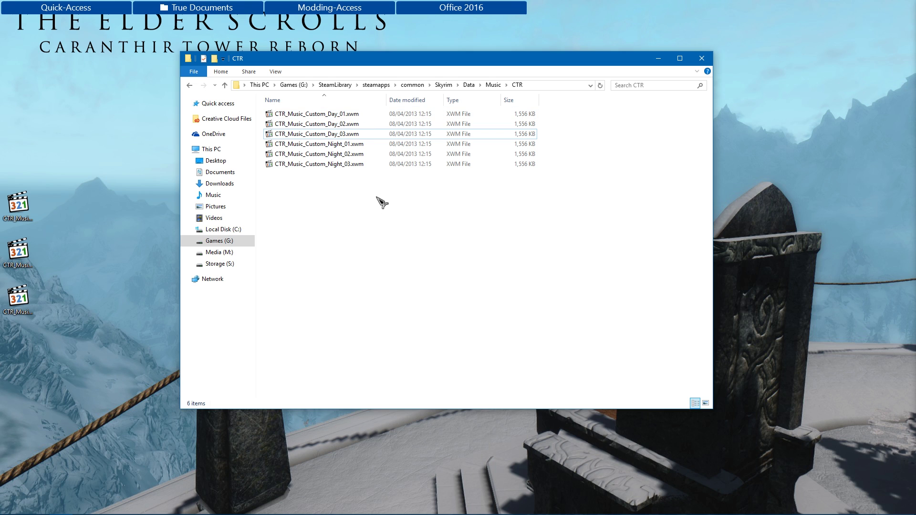
pyautogui.moveTo(471, 63); pyautogui.dragTo(496, 76)
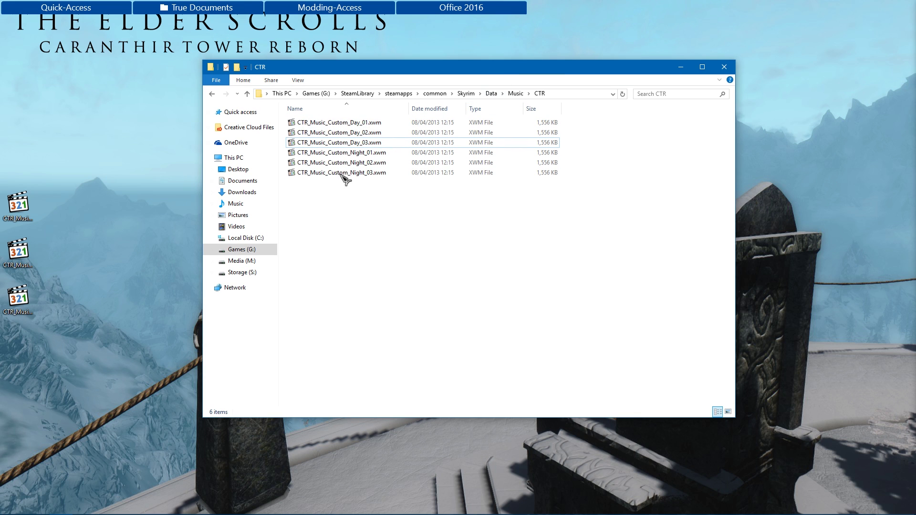
pyautogui.rightClick(106, 237)
# - Create a 'CTR Music' folder on the desktop and open it
pyautogui.moveTo(213, 365)
pyautogui.click(268, 366)
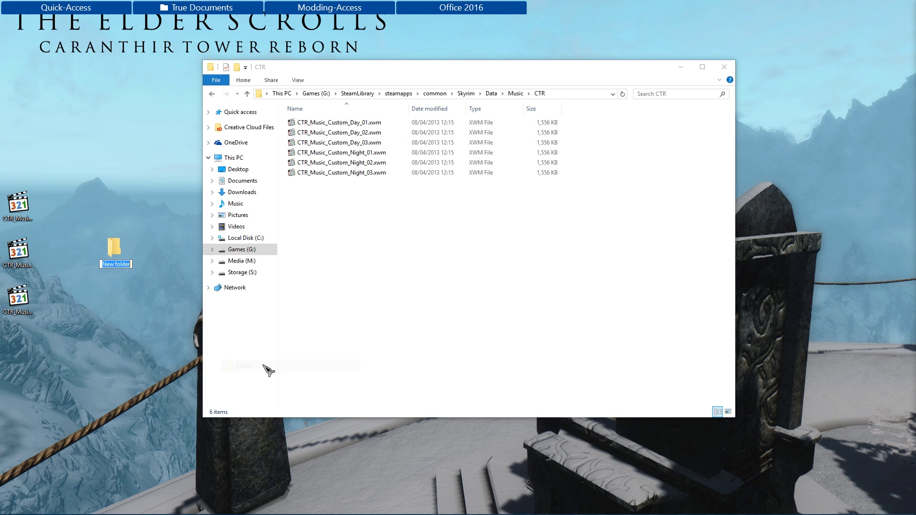
pyautogui.write('CTR Music')
pyautogui.doubleClick(128, 258)
pyautogui.moveTo(466, 78); pyautogui.dragTo(516, 173)
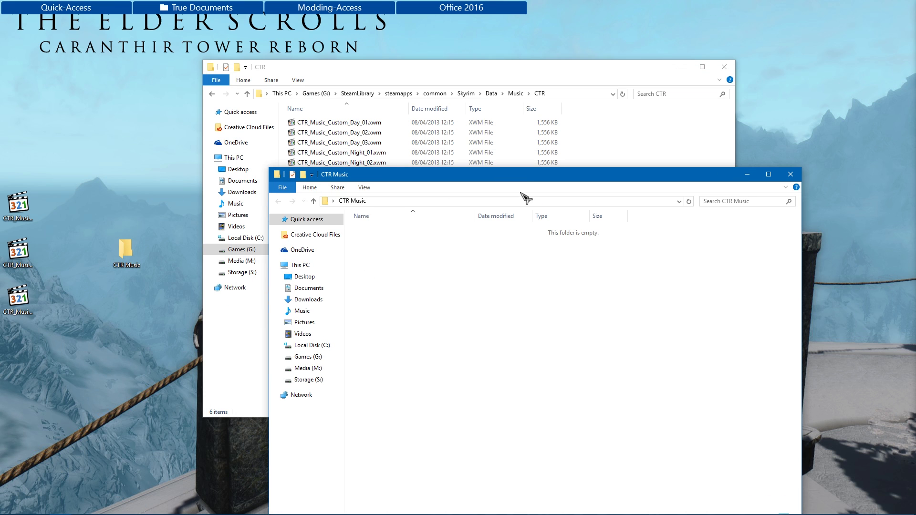
# - Create a Music folder inside CTR Music, with a CTR folder inside Music
pyautogui.rightClick(446, 315)
pyautogui.moveTo(484, 439)
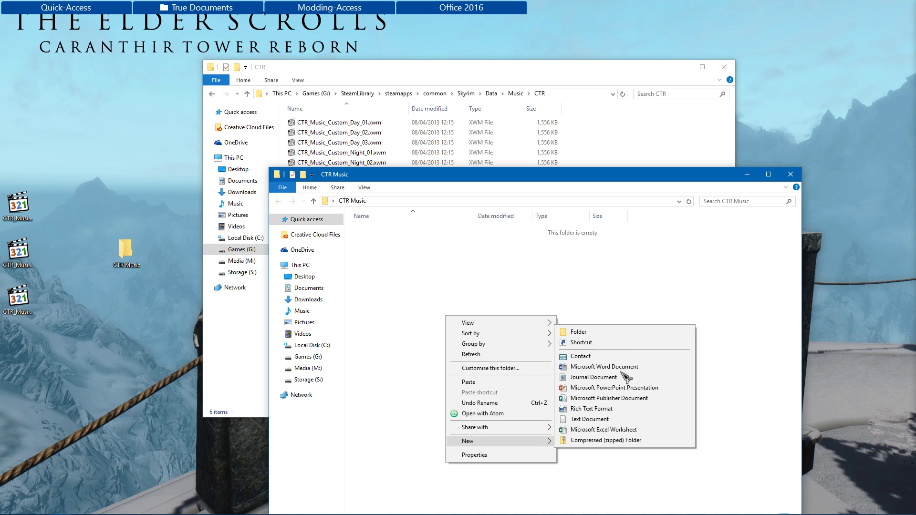
pyautogui.click(613, 333)
pyautogui.write('Mu')
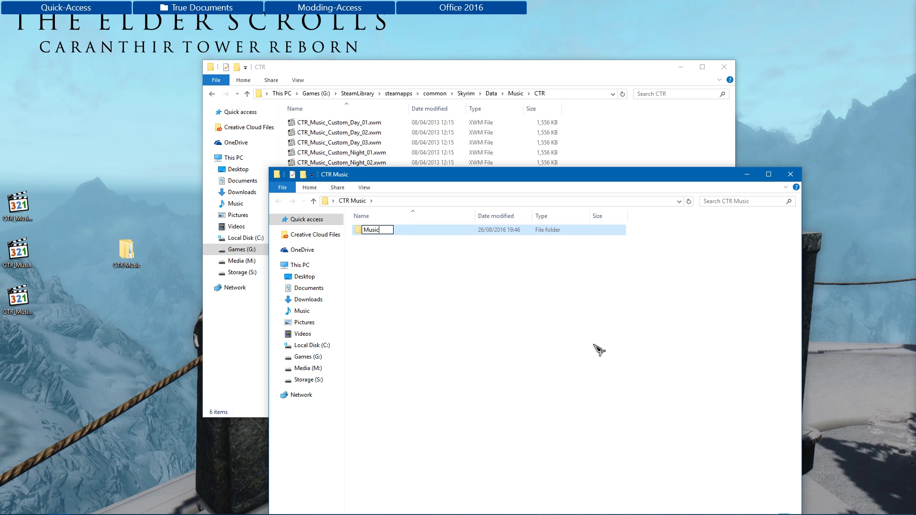
pyautogui.write('sic')
pyautogui.press('Return')
pyautogui.doubleClick(409, 231)
pyautogui.rightClick(428, 284)
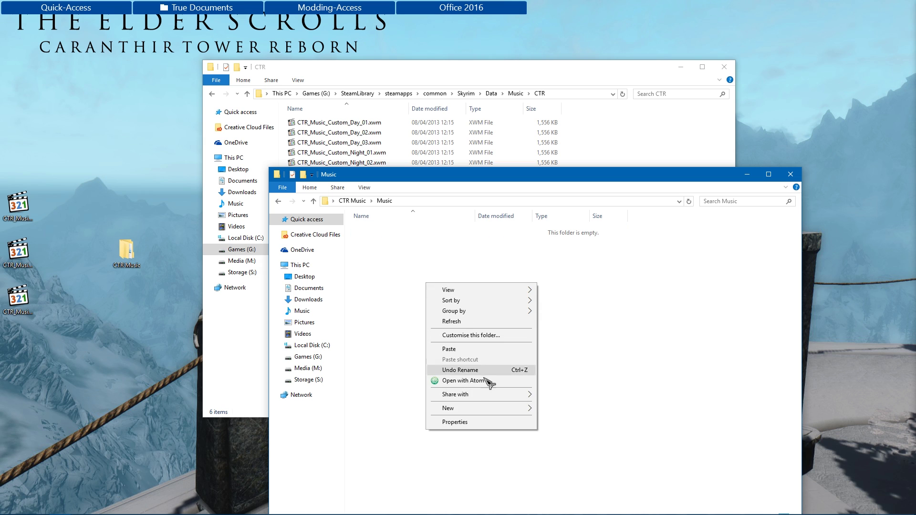
pyautogui.moveTo(473, 408)
pyautogui.click(585, 307)
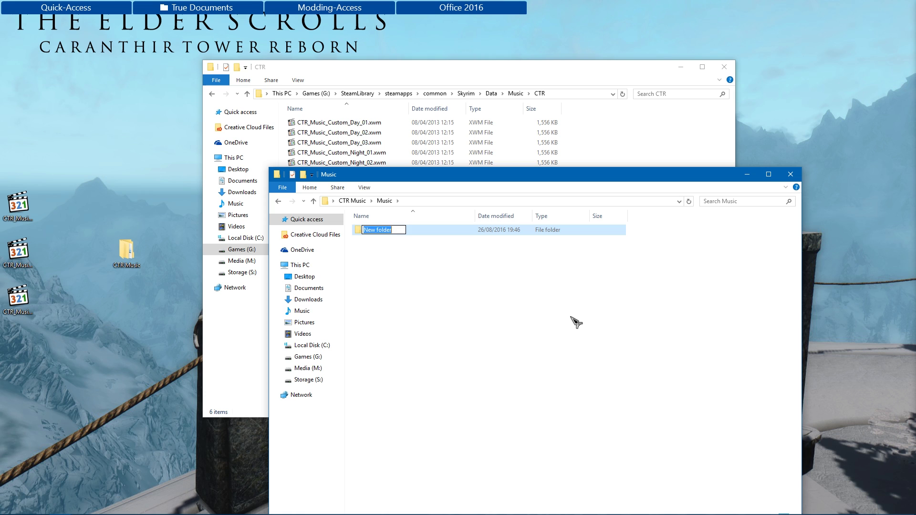
pyautogui.write('CTR')
pyautogui.press('Return')
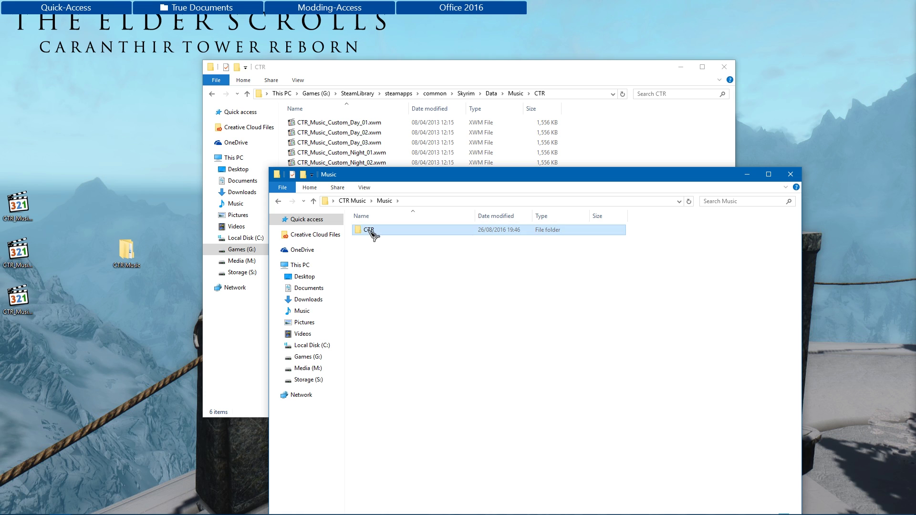
pyautogui.doubleClick(375, 230)
# - Move the three desktop XWM tracks into the new CTR folder and close the game's CTR window
pyautogui.moveTo(26, 171); pyautogui.dragTo(470, 320)
pyautogui.click(482, 298)
pyautogui.moveTo(593, 177); pyautogui.dragTo(524, 74)
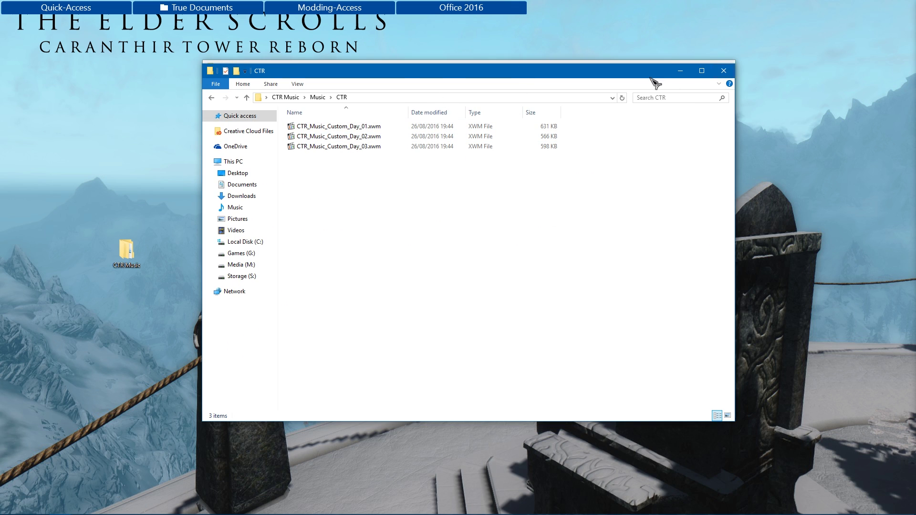
pyautogui.hotkey('alt', 'Up')
pyautogui.hotkey('alt', 'Up')
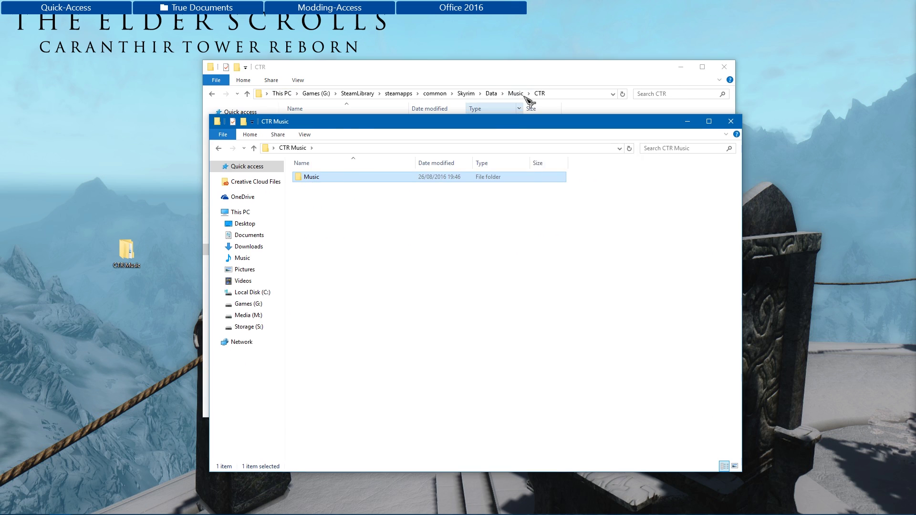
pyautogui.click(527, 71)
pyautogui.click(733, 69)
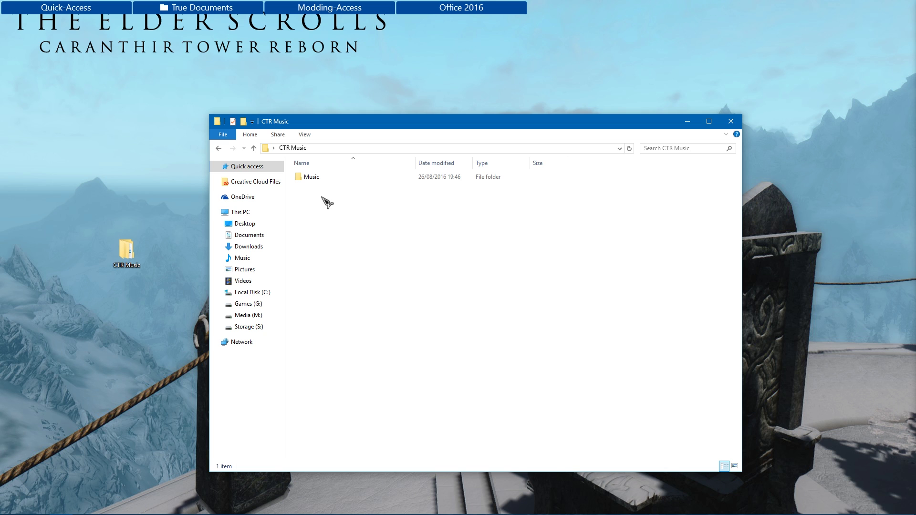
# - Archive the Music folder with 7-Zip as CTR Custom Music.zip
pyautogui.rightClick(323, 178)
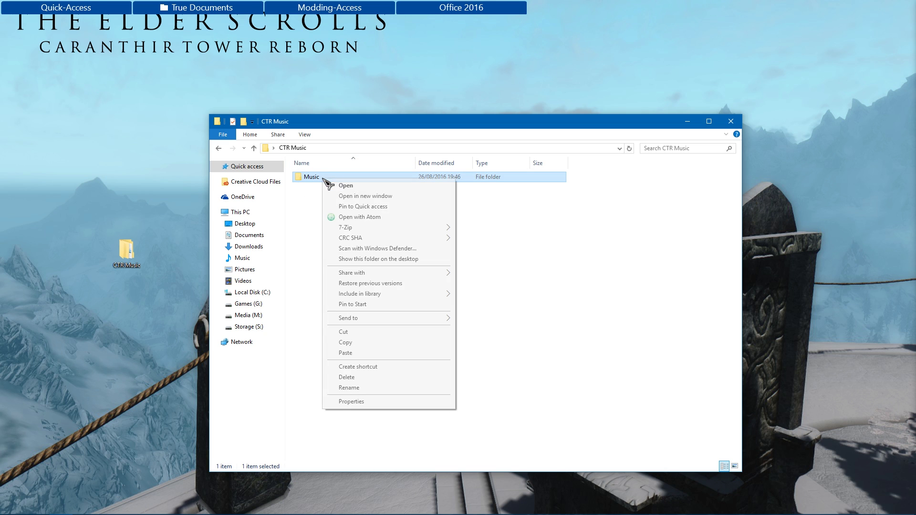
pyautogui.moveTo(380, 227)
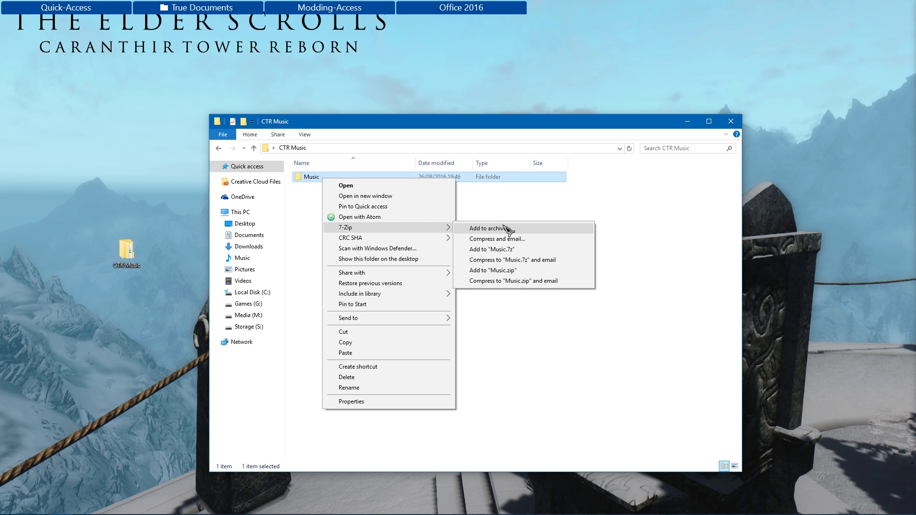
pyautogui.click(503, 229)
pyautogui.moveTo(450, 122); pyautogui.dragTo(531, 91)
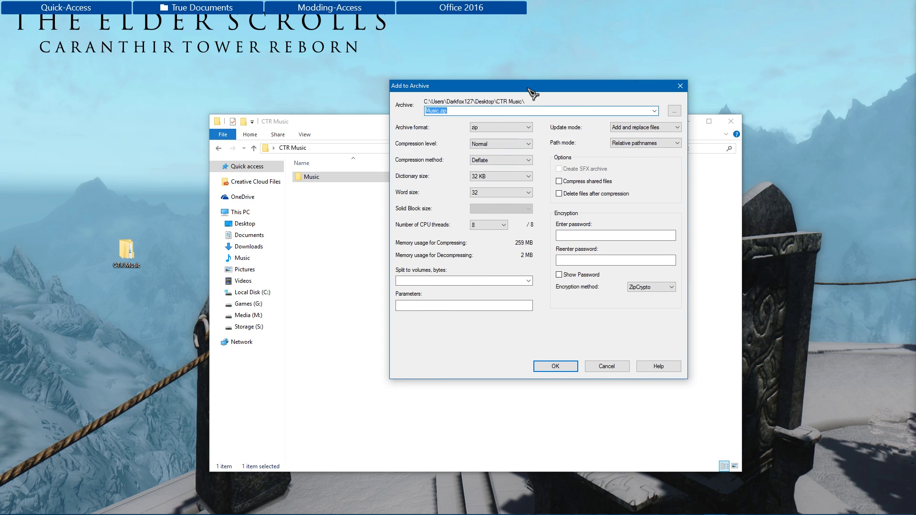
pyautogui.click(445, 106)
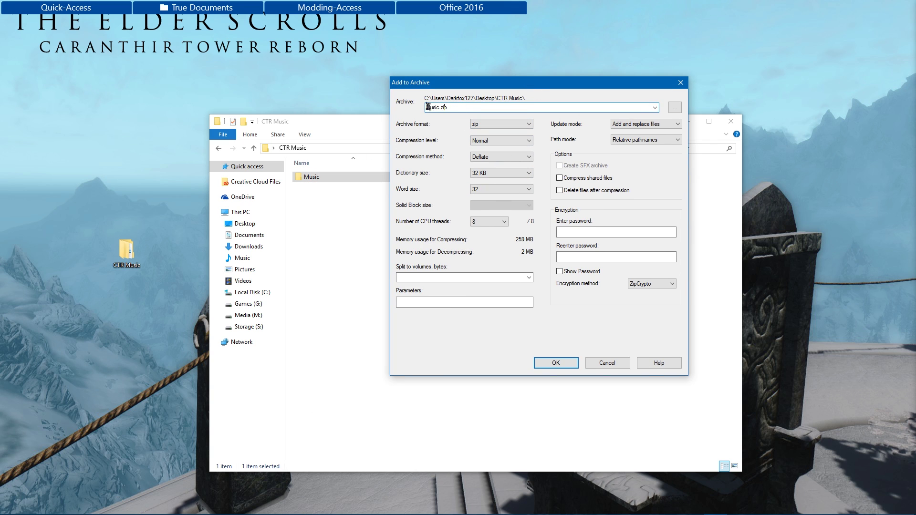
pyautogui.write('CTR Custom')
pyautogui.click(556, 363)
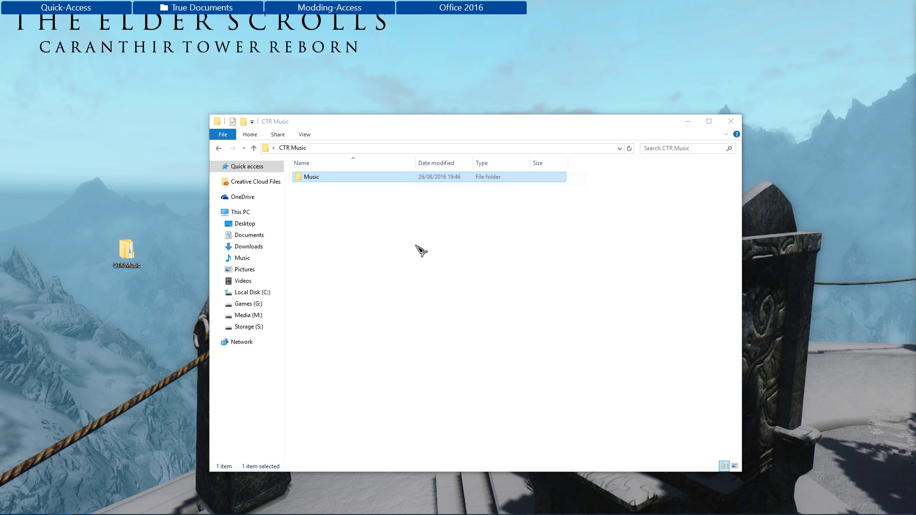
# - Move the zip onto the desktop and permanently delete the CTR Music folder
pyautogui.moveTo(358, 187); pyautogui.dragTo(22, 111)
pyautogui.click(730, 121)
pyautogui.click(127, 250)
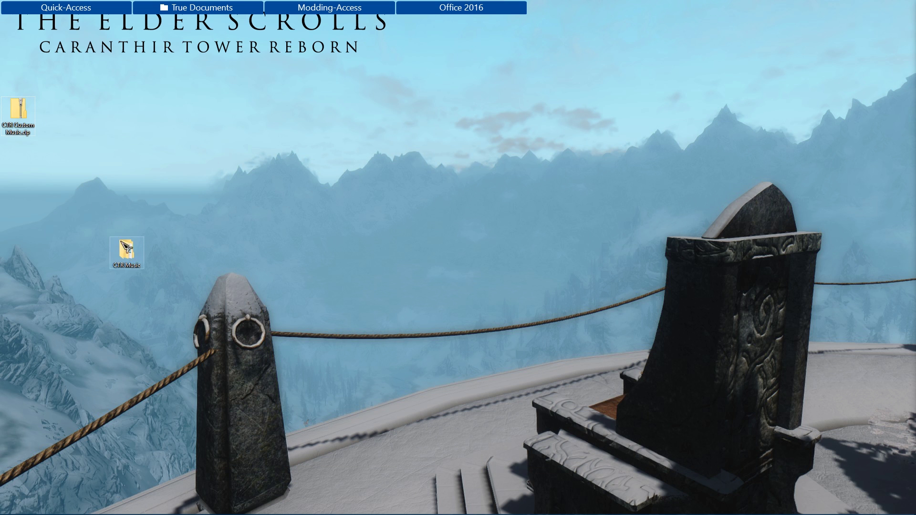
pyautogui.hotkey('shift', 'Delete')
pyautogui.press('Return')
# - Launch Mod Organizer and install CTR Custom Music.zip, checking its Music\CTR tracks
pyautogui.moveTo(344, 513)
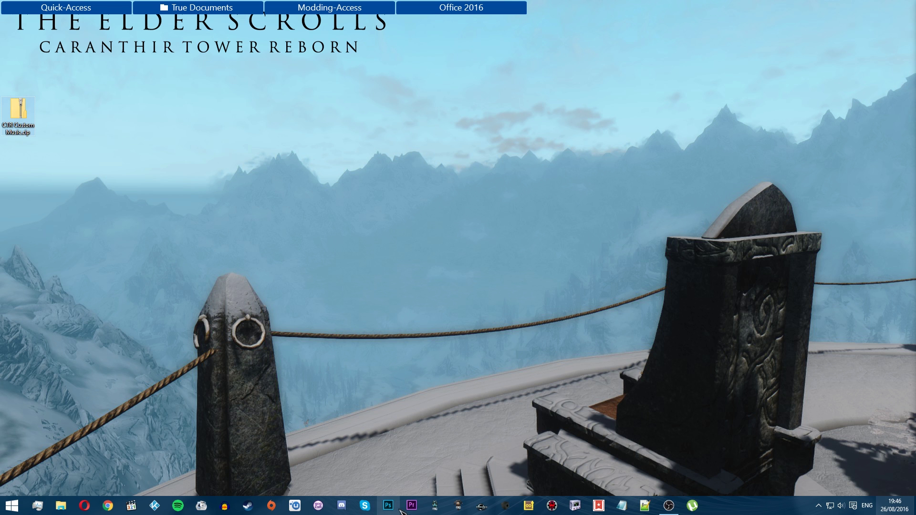
pyautogui.click(435, 506)
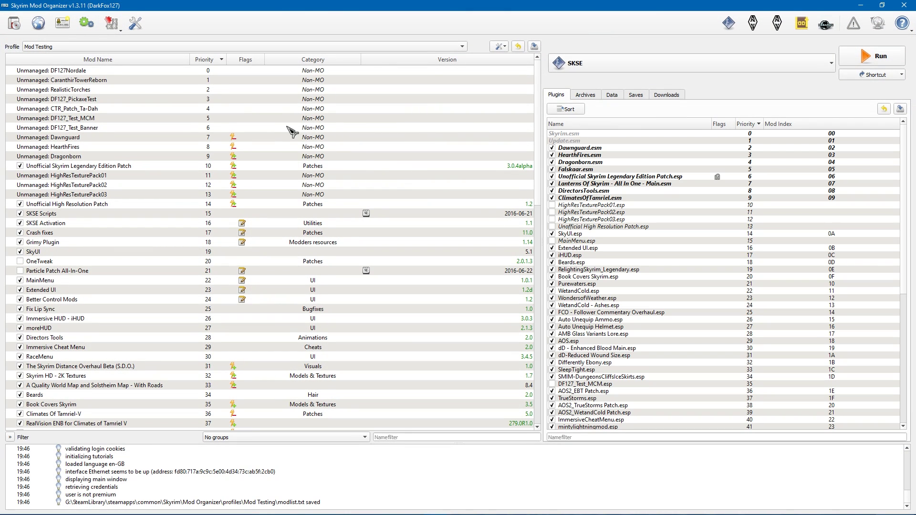
pyautogui.click(183, 120)
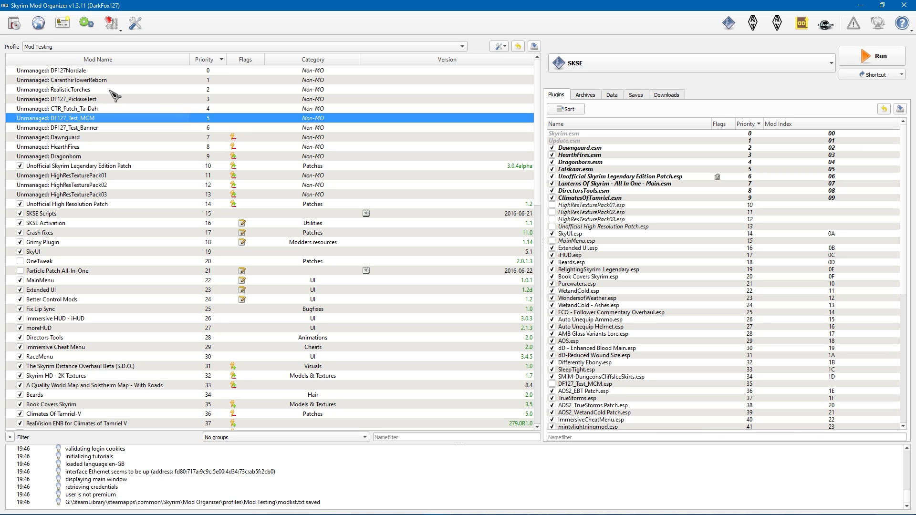
pyautogui.click(14, 23)
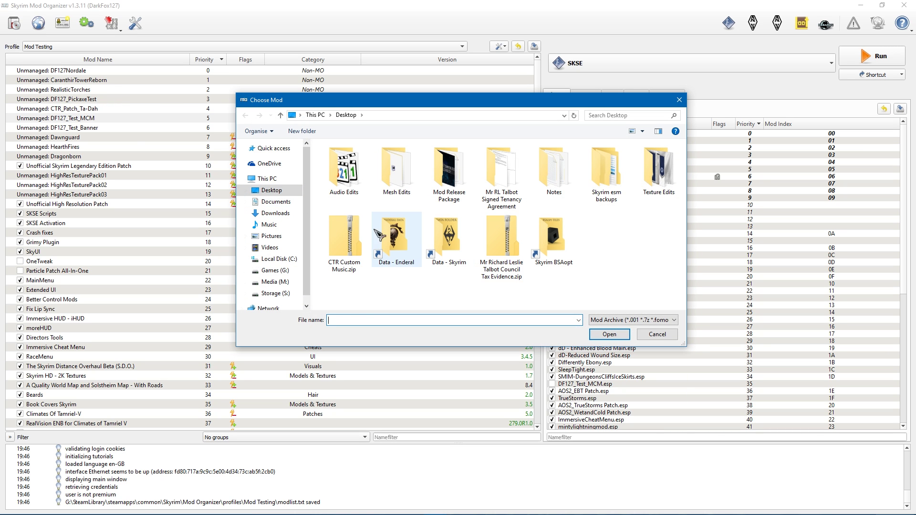
pyautogui.click(345, 239)
pyautogui.click(619, 335)
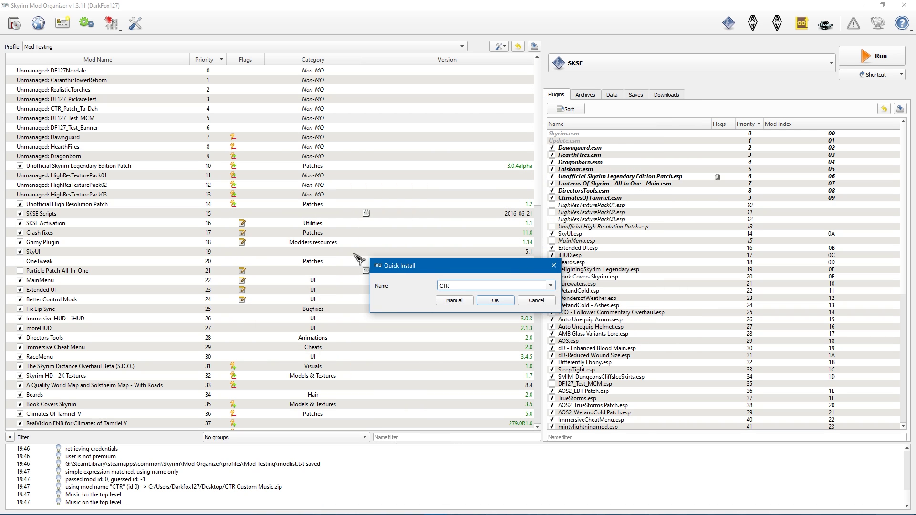
pyautogui.click(463, 299)
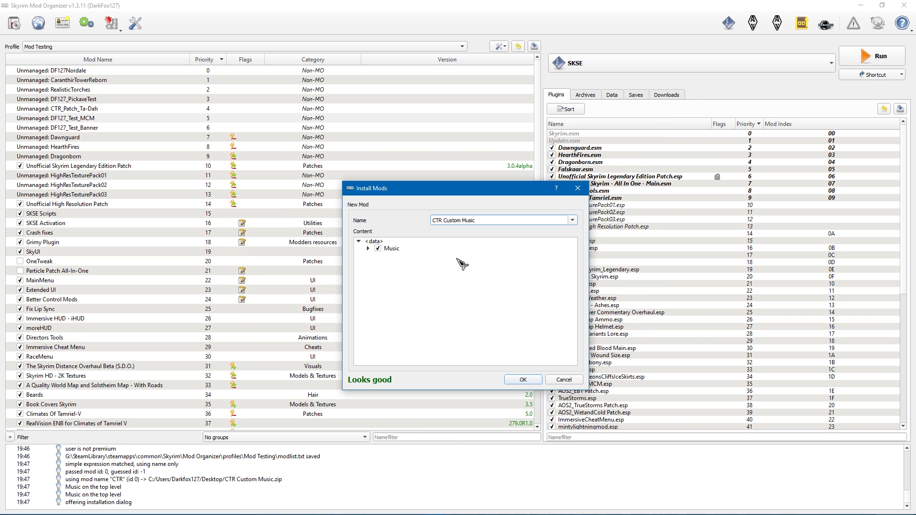
pyautogui.doubleClick(389, 249)
pyautogui.click(378, 256)
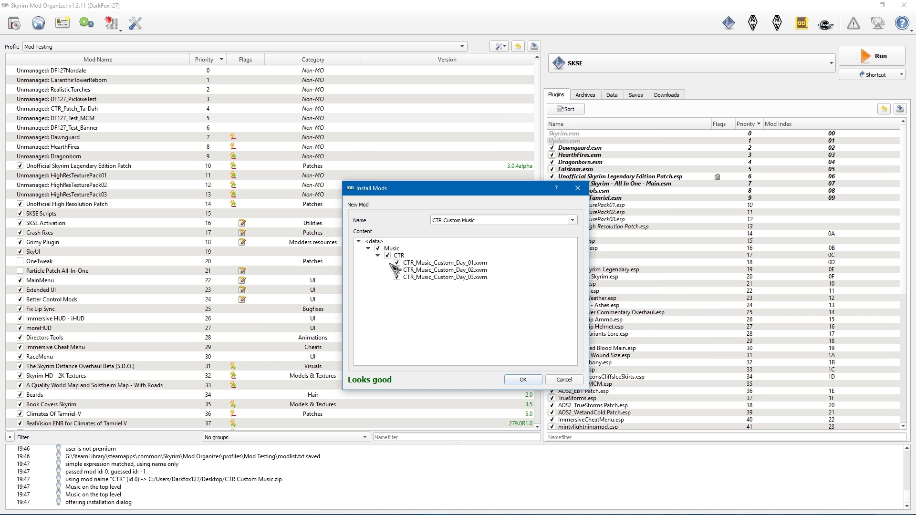
pyautogui.click(522, 379)
# - Enable the newly installed CTR Custom Music mod in the mod list
pyautogui.scroll(-10, 287, 321)
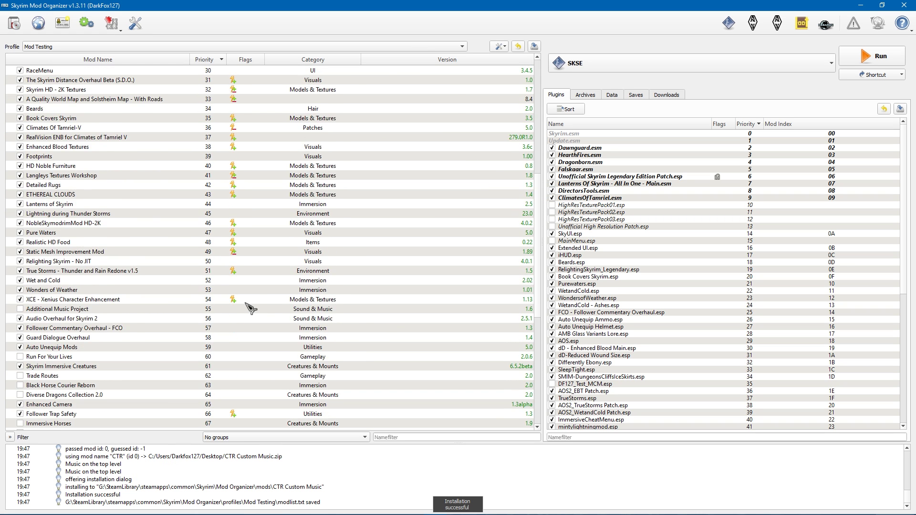
pyautogui.scroll(-9, 248, 307)
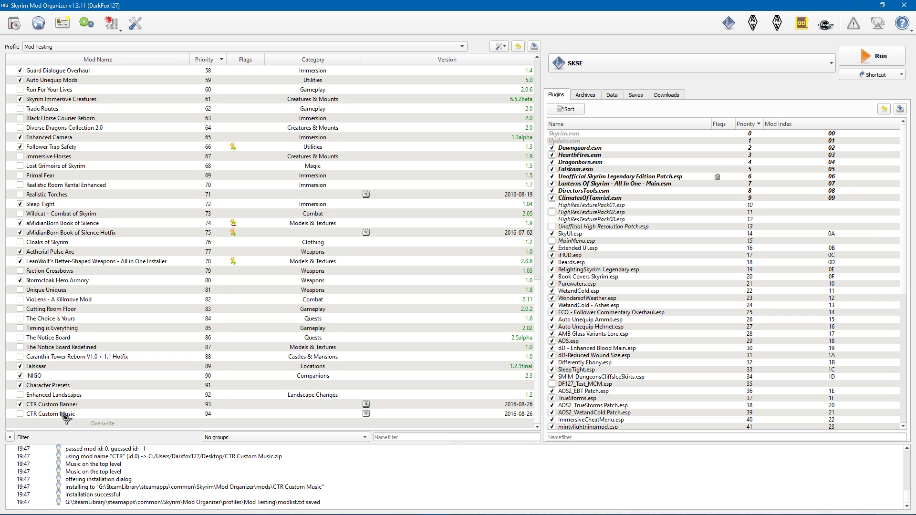
pyautogui.click(64, 415)
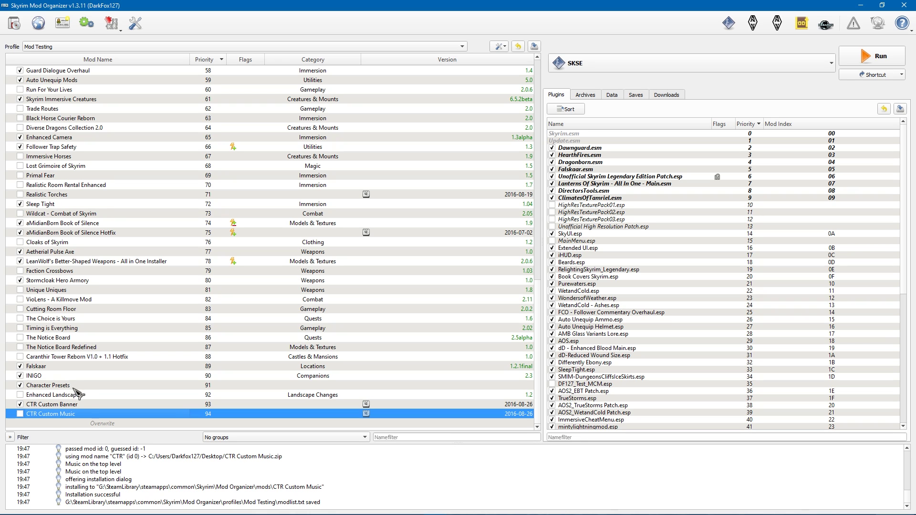
pyautogui.click(20, 414)
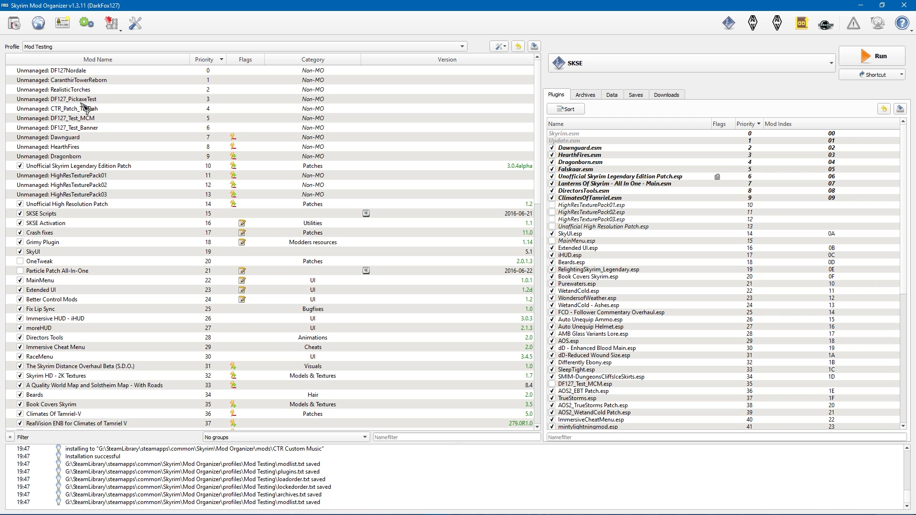
pyautogui.scroll(-19, 83, 107)
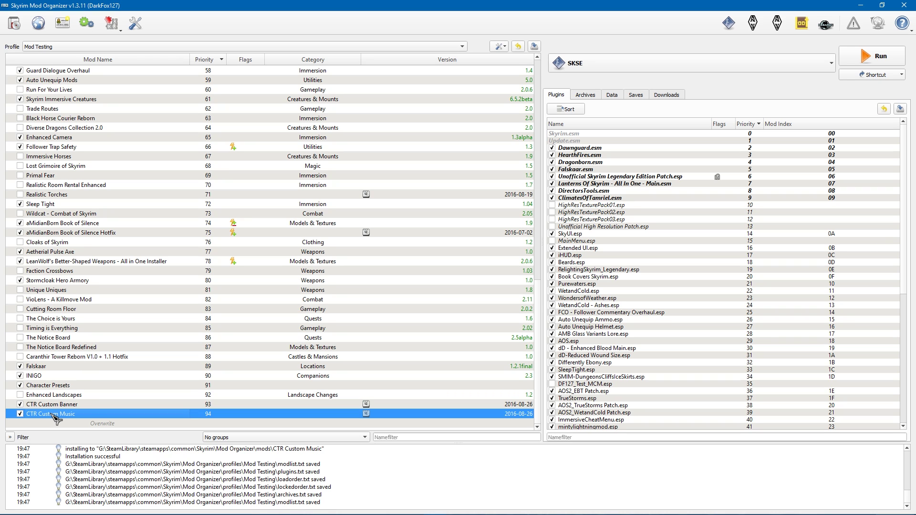
pyautogui.click(35, 405)
pyautogui.click(55, 414)
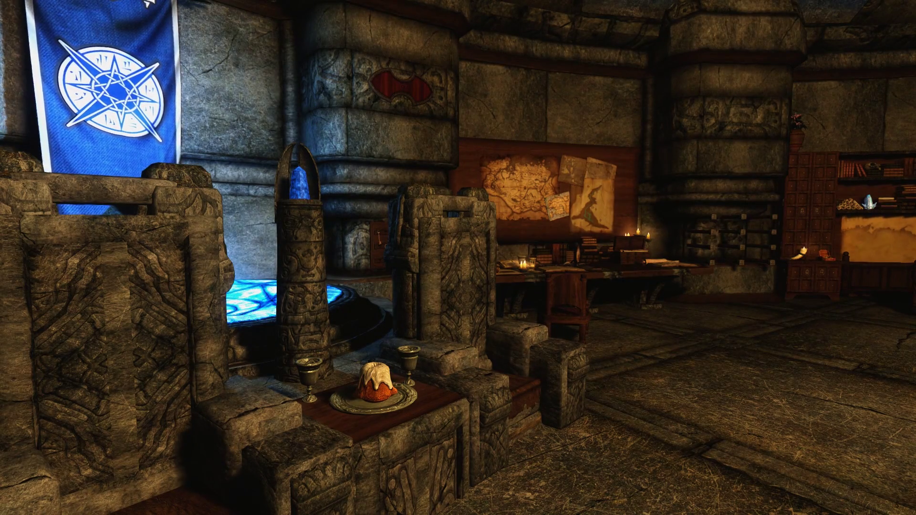
# - Open Caranthir Tower Reborn's Settings page under the Journal's System > Mod Configuration
pyautogui.press('j')
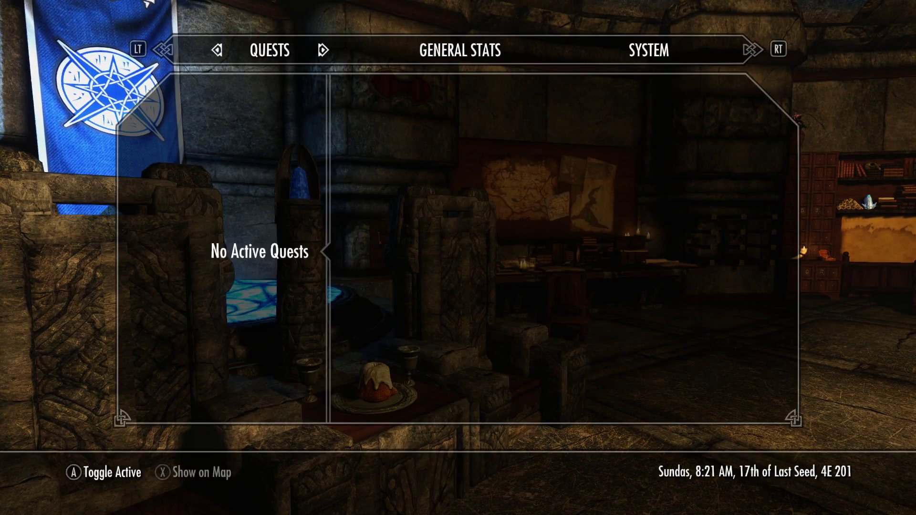
pyautogui.press('Left')
pyautogui.press('Down')
pyautogui.press('Down')
pyautogui.press('Down')
pyautogui.press('Return')
pyautogui.press('Down')
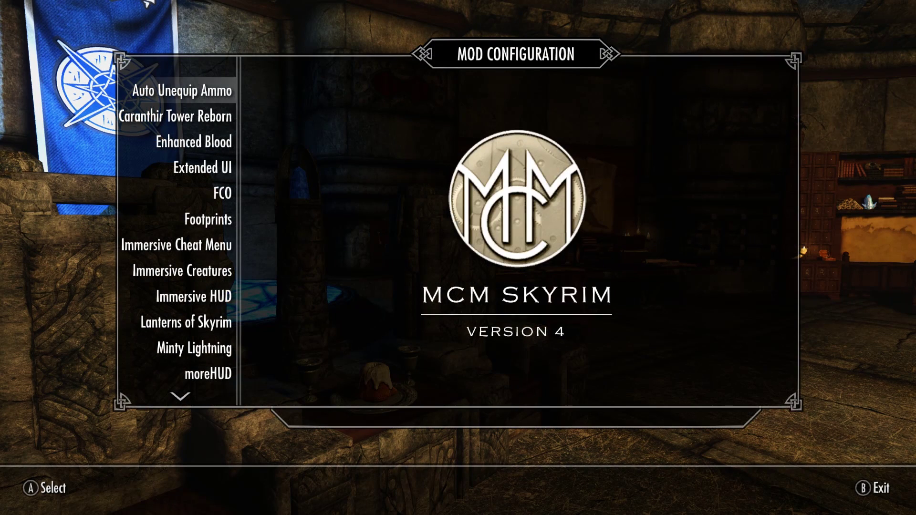
pyautogui.press('Down')
pyautogui.press('Return')
pyautogui.press('Down')
pyautogui.press('Down')
pyautogui.press('Down')
pyautogui.press('Down')
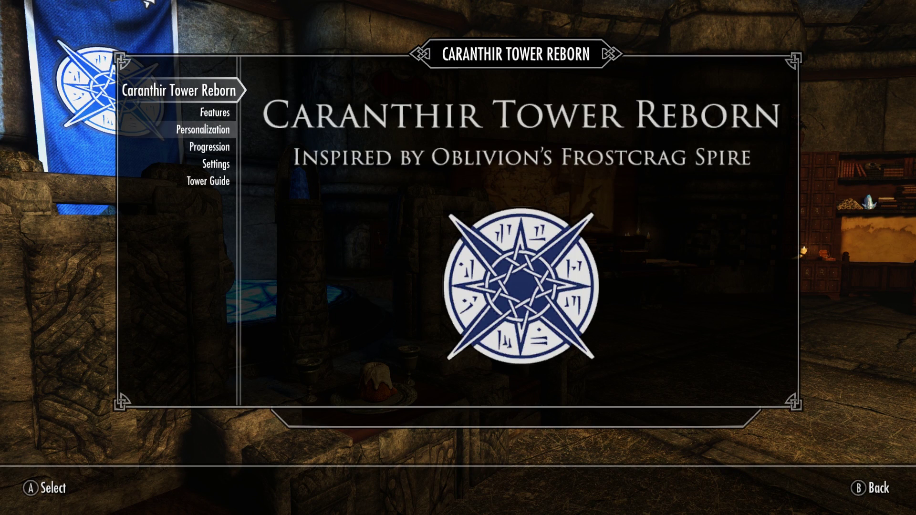
pyautogui.press('Return')
# - Switch Change Music from Vanilla to Custom Music and acknowledge the change notice
pyautogui.press('Right')
pyautogui.press('Right')
pyautogui.press('Down')
pyautogui.press('Down')
pyautogui.press('Down')
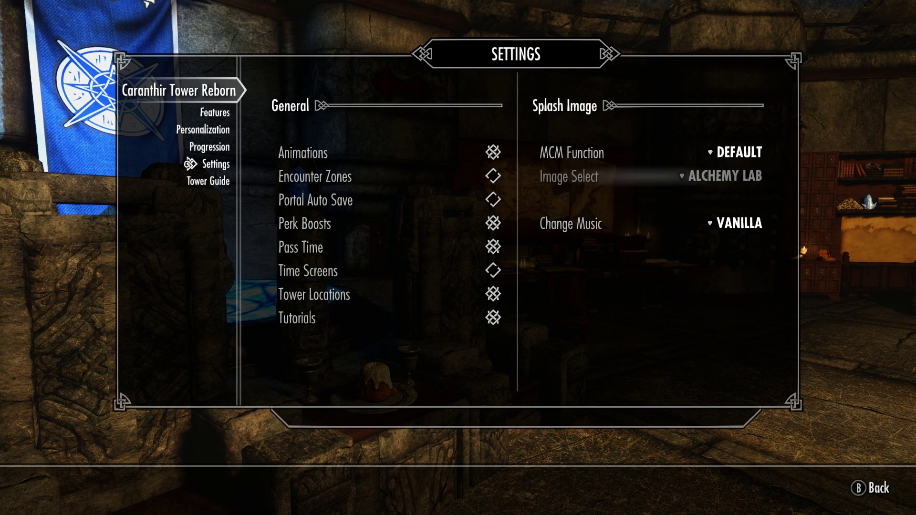
pyautogui.press('Return')
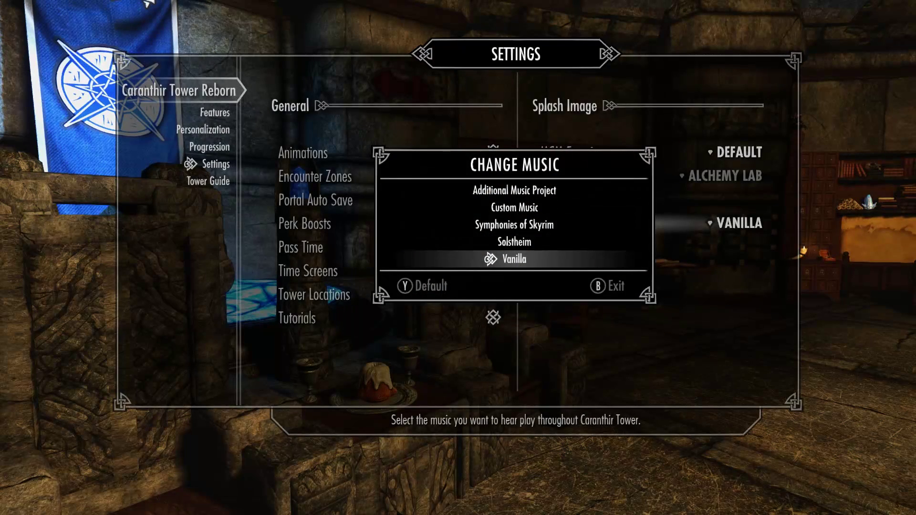
pyautogui.press('Up')
pyautogui.press('Up')
pyautogui.press('Up')
pyautogui.press('Up')
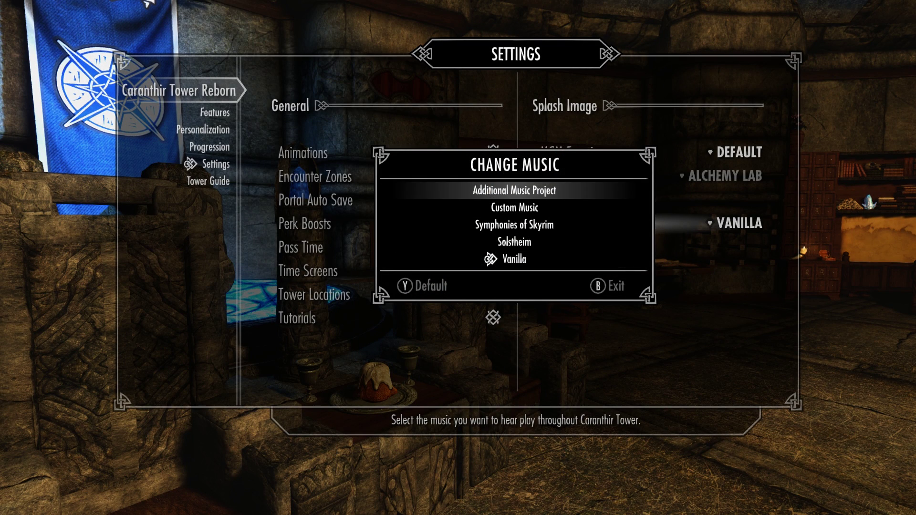
pyautogui.press('Down')
pyautogui.press('Down')
pyautogui.press('Down')
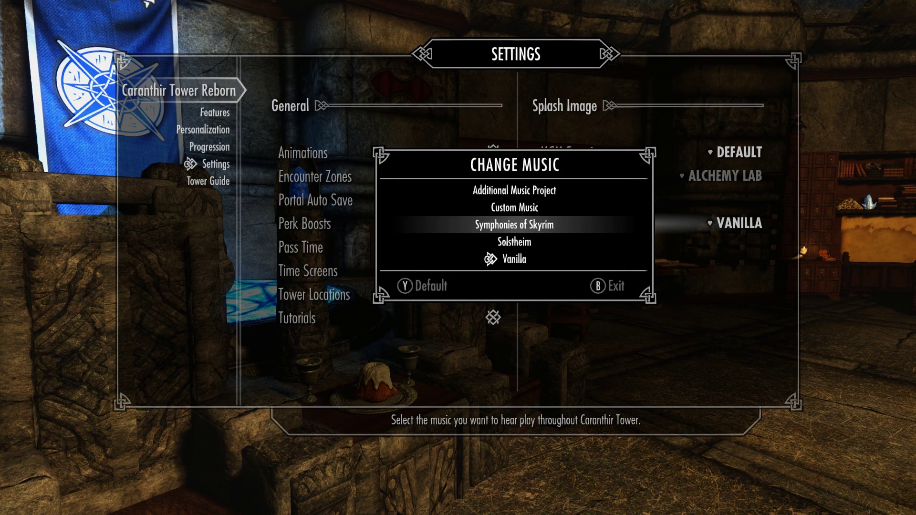
pyautogui.press('Up')
pyautogui.press('Up')
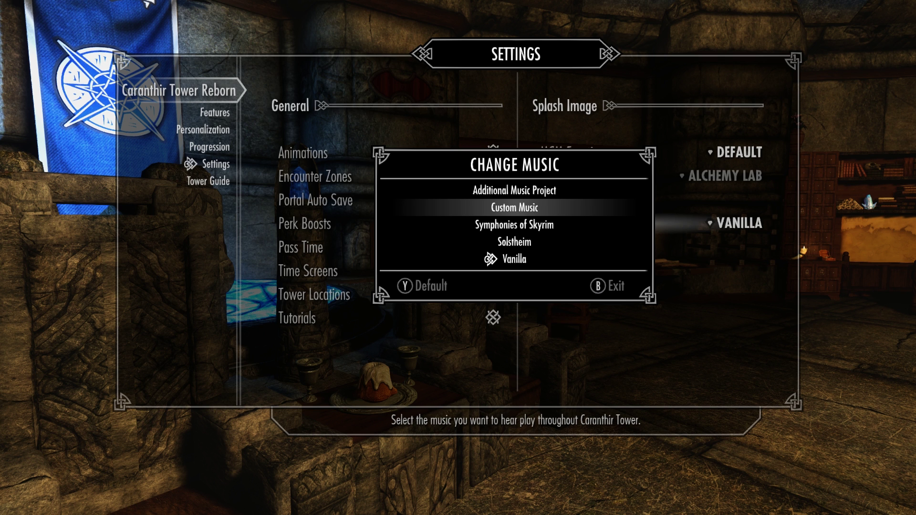
pyautogui.press('Return')
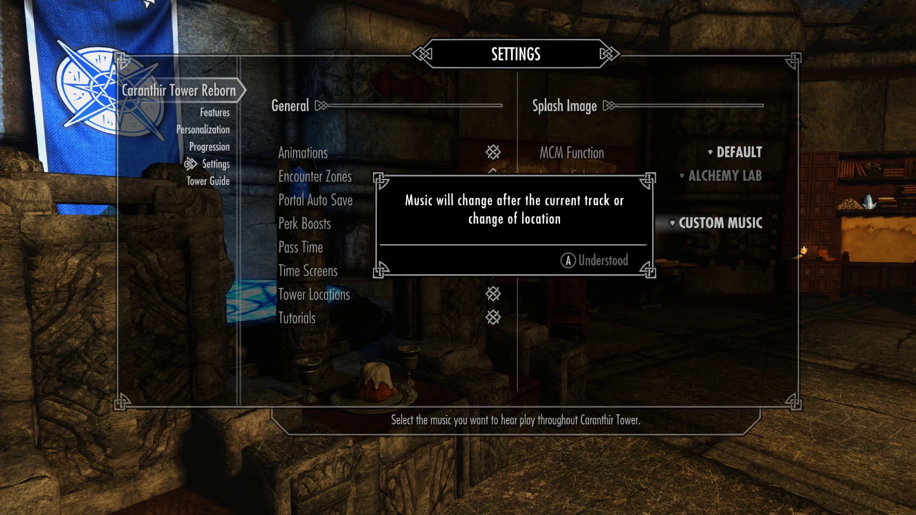
pyautogui.press('Return')
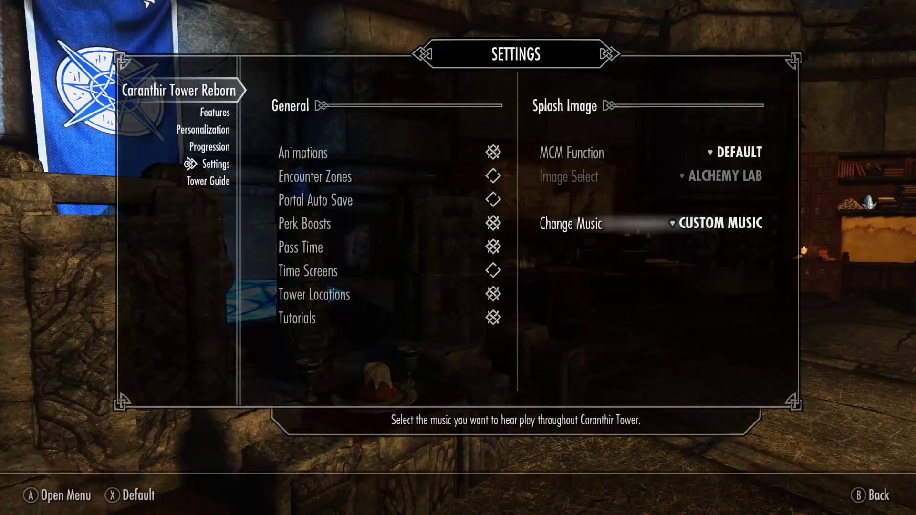
pyautogui.press('Escape')
pyautogui.press('Escape')
pyautogui.press('Escape')
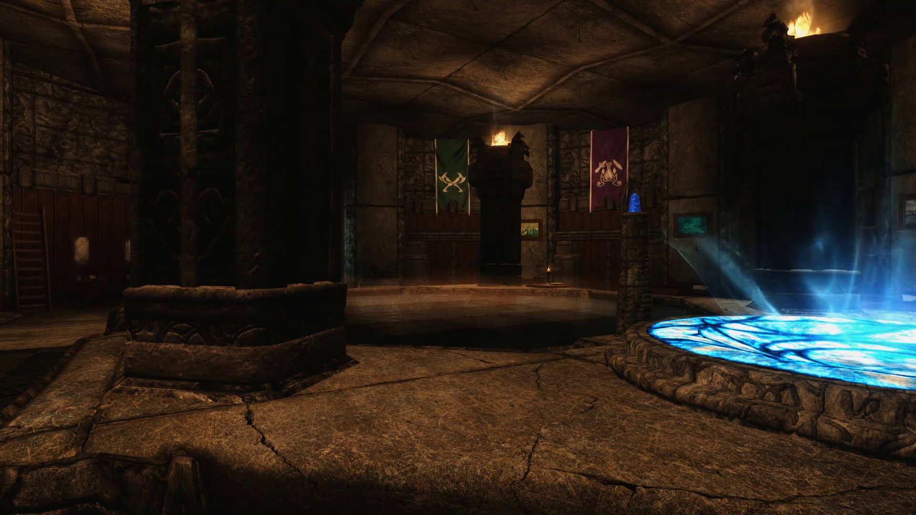
# - Return to Caranthir Tower's hall in the game world to hear the custom music playing
pyautogui.moveTo(458, 258)
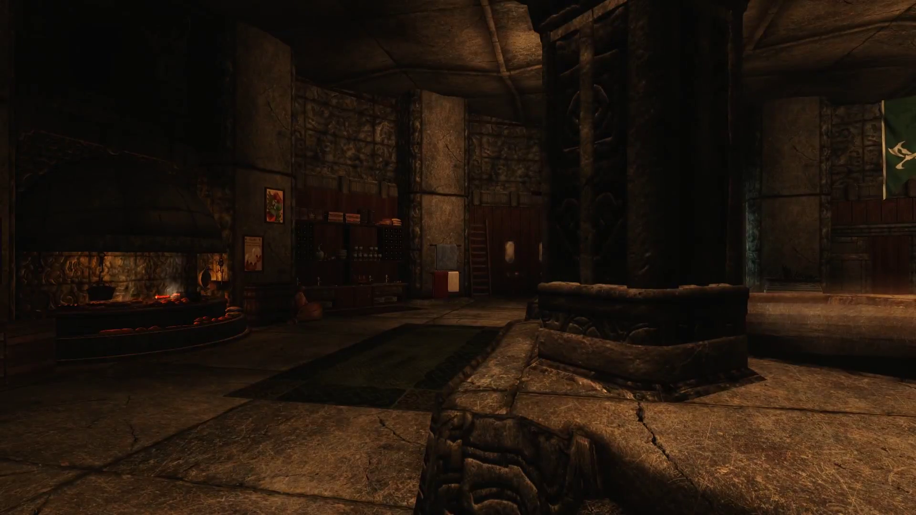